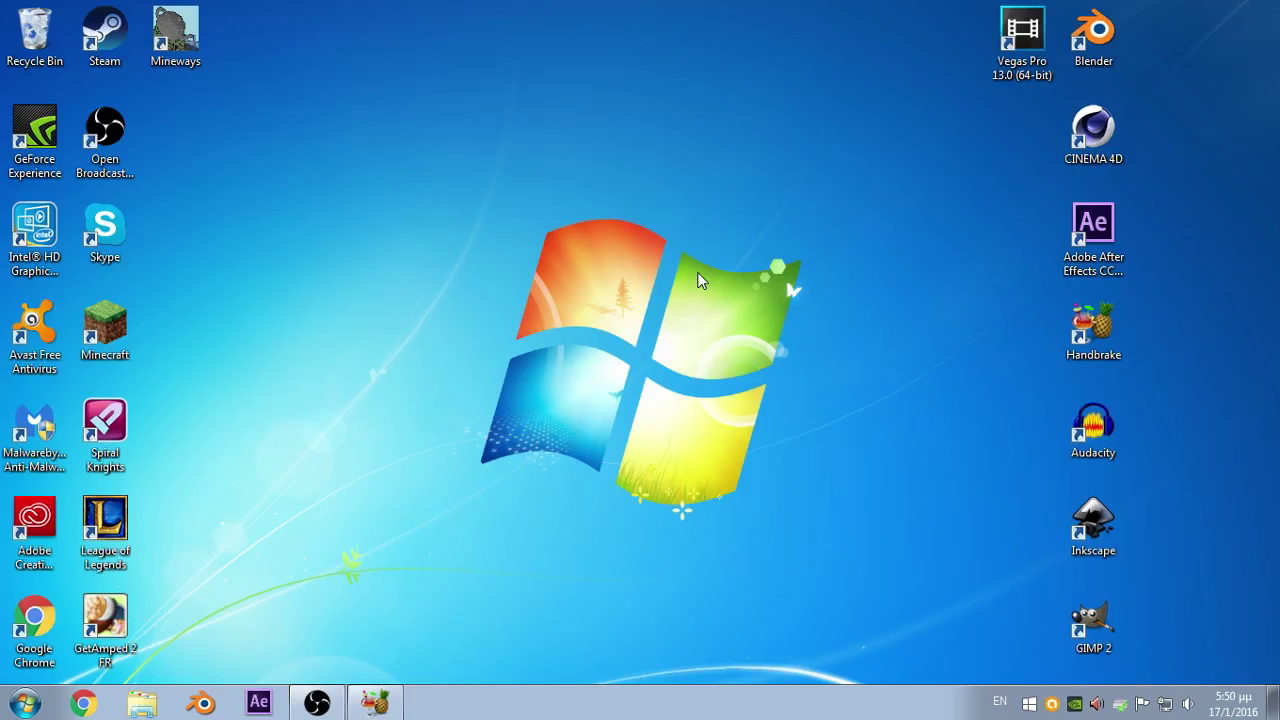
left_click_drag(454, 184, 816, 548)
left_click_drag(451, 195, 824, 541)
Switch to HandBrake and position its window on the desktop.
left_click(375, 703)
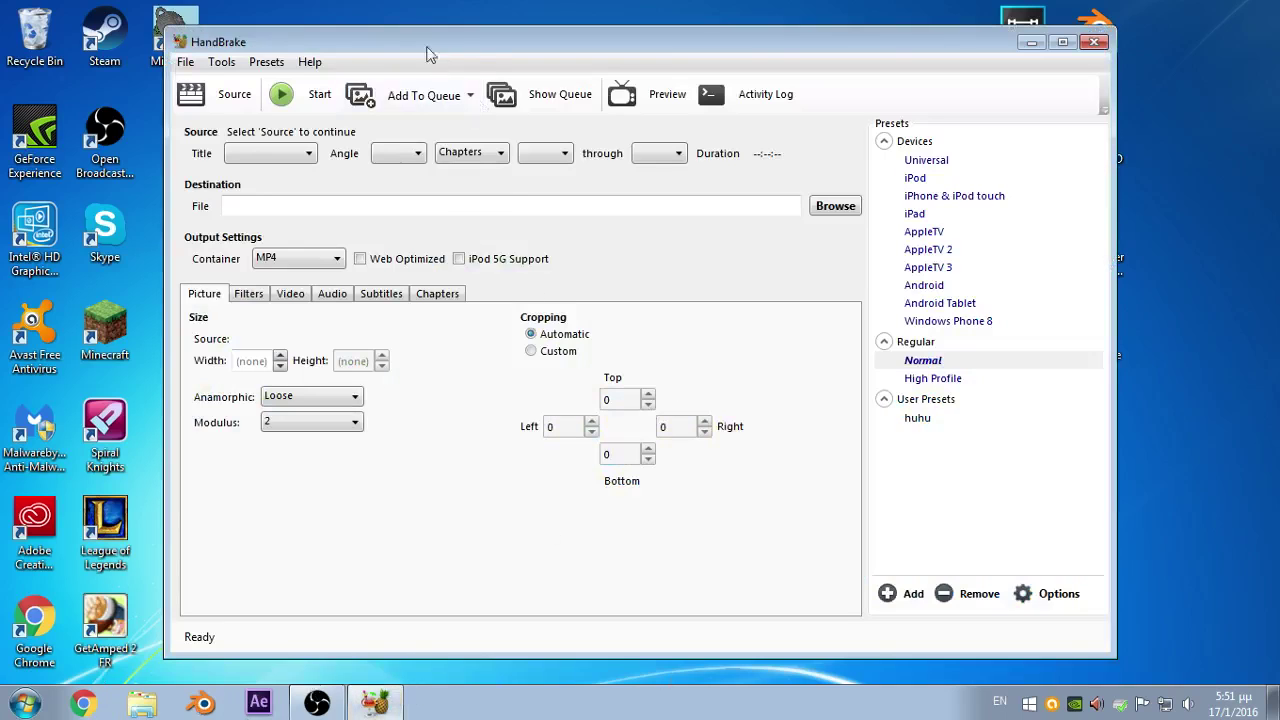
left_click_drag(446, 46, 432, 50)
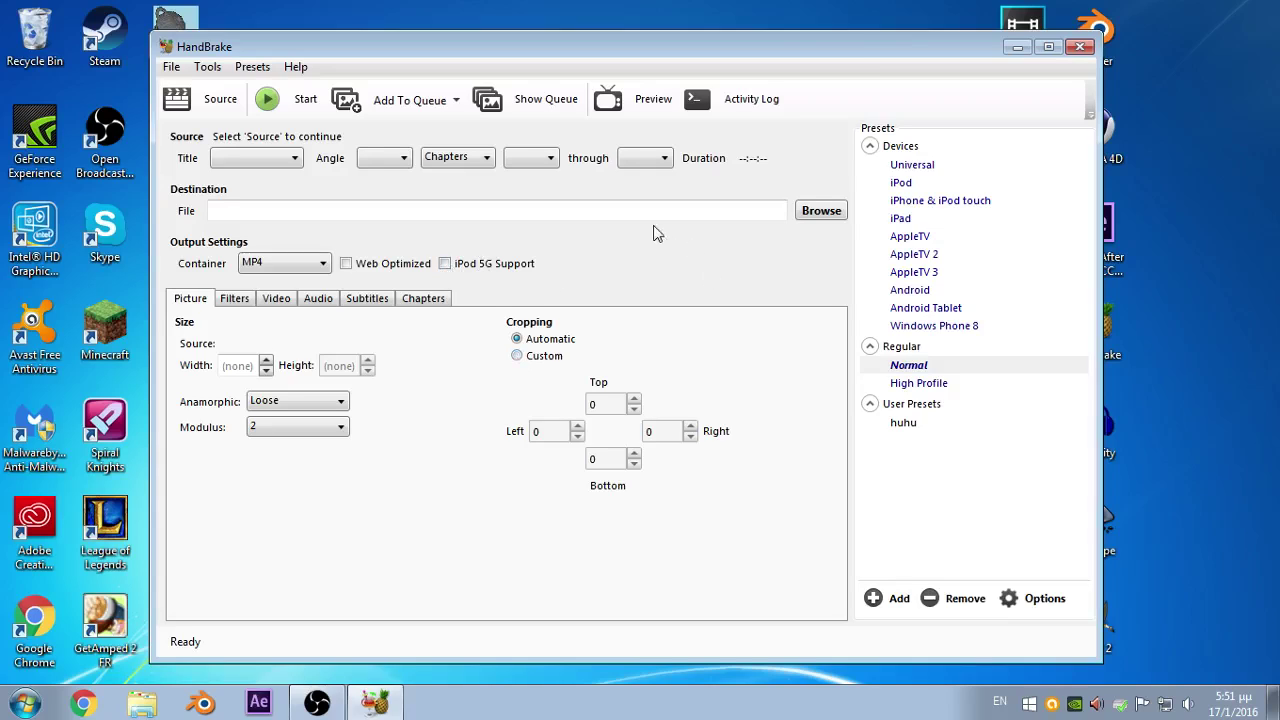
mouse_move(405, 53)
left_mouse_down()
mouse_move(399, 36)
mouse_move(400, 49)
left_mouse_up()
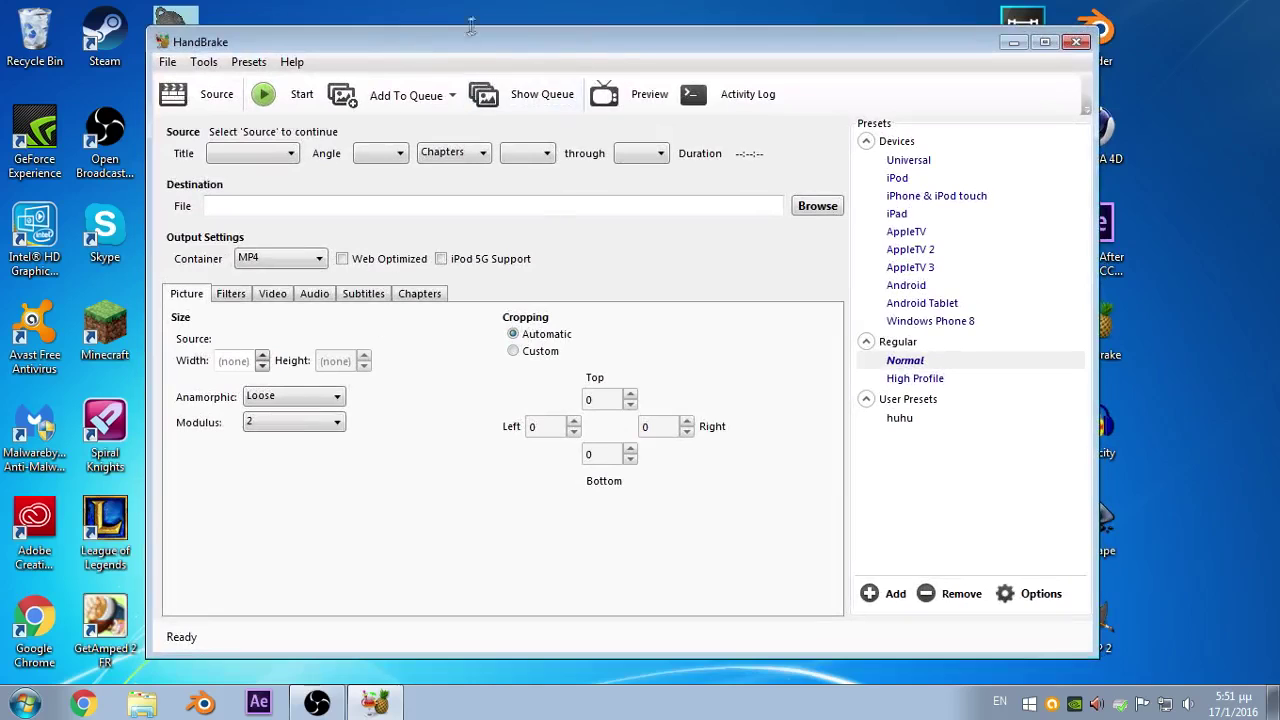
left_click_drag(490, 45, 495, 41)
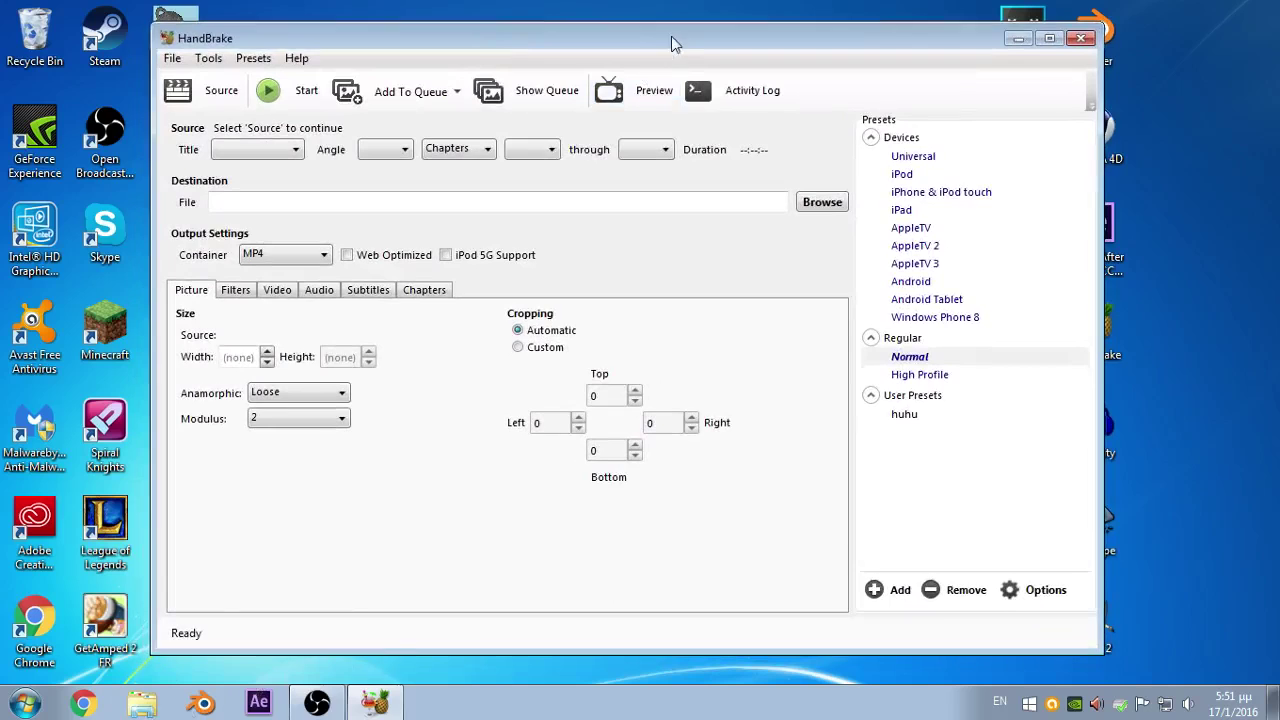
left_click_drag(675, 41, 686, 39)
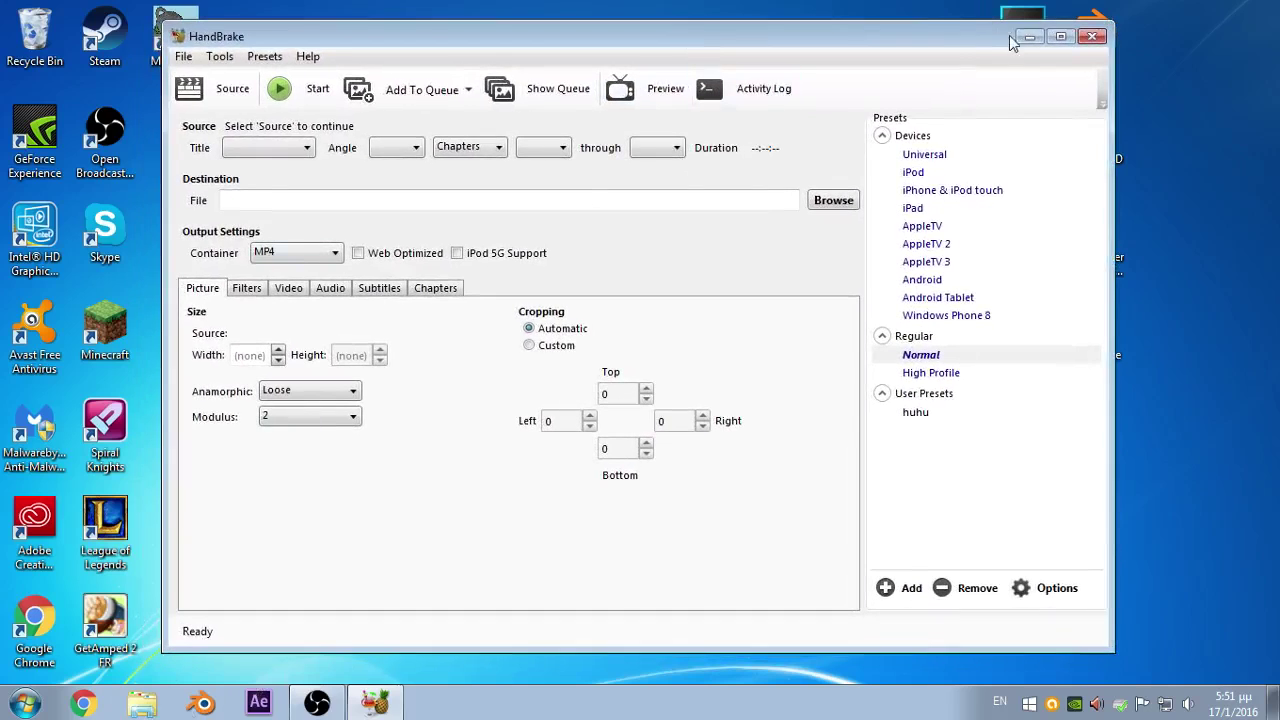
Open the Oxygen Videos folder of the Videos library in Windows Explorer and place its window beside HandBrake.
left_click(138, 705)
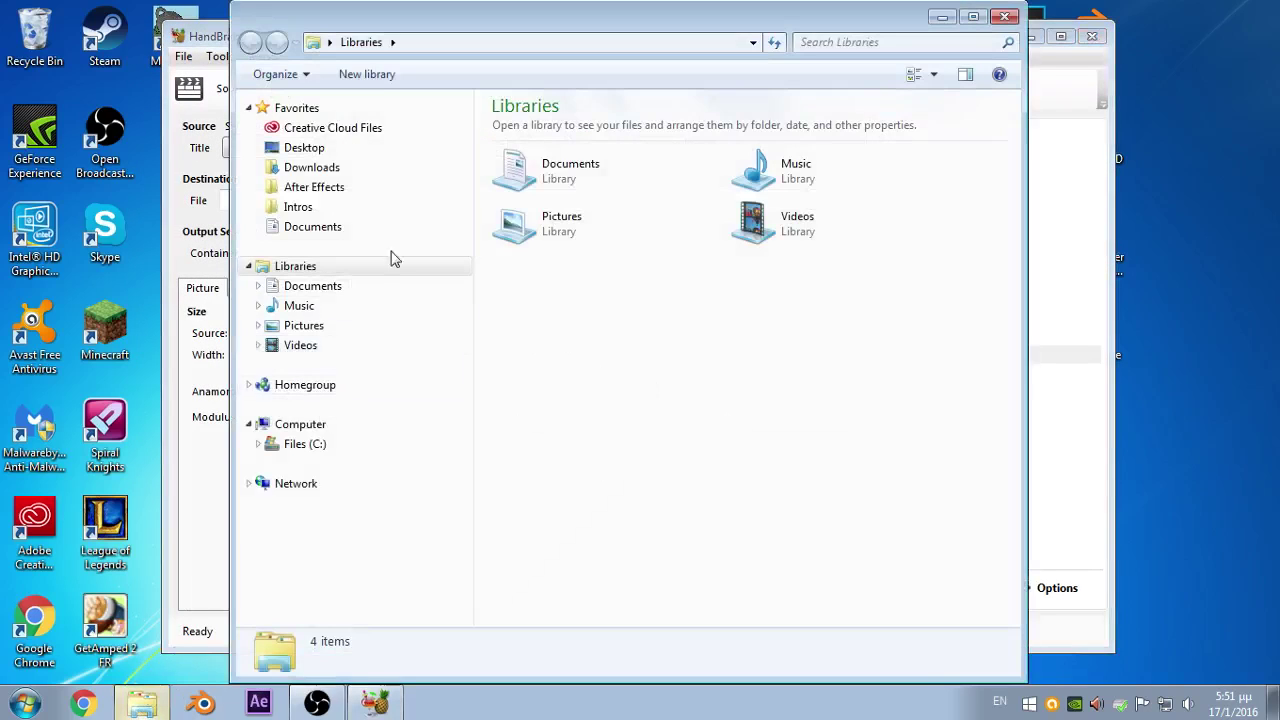
left_click_drag(550, 25, 336, 143)
double_click(543, 358)
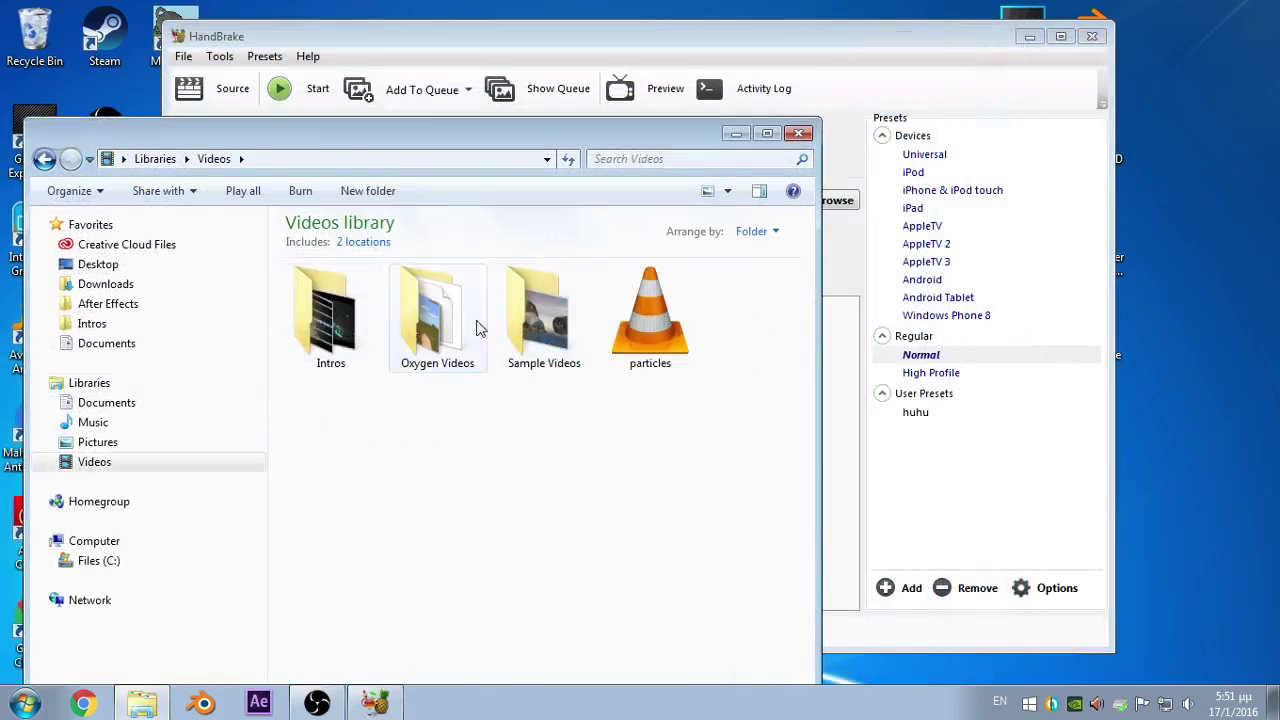
double_click(437, 323)
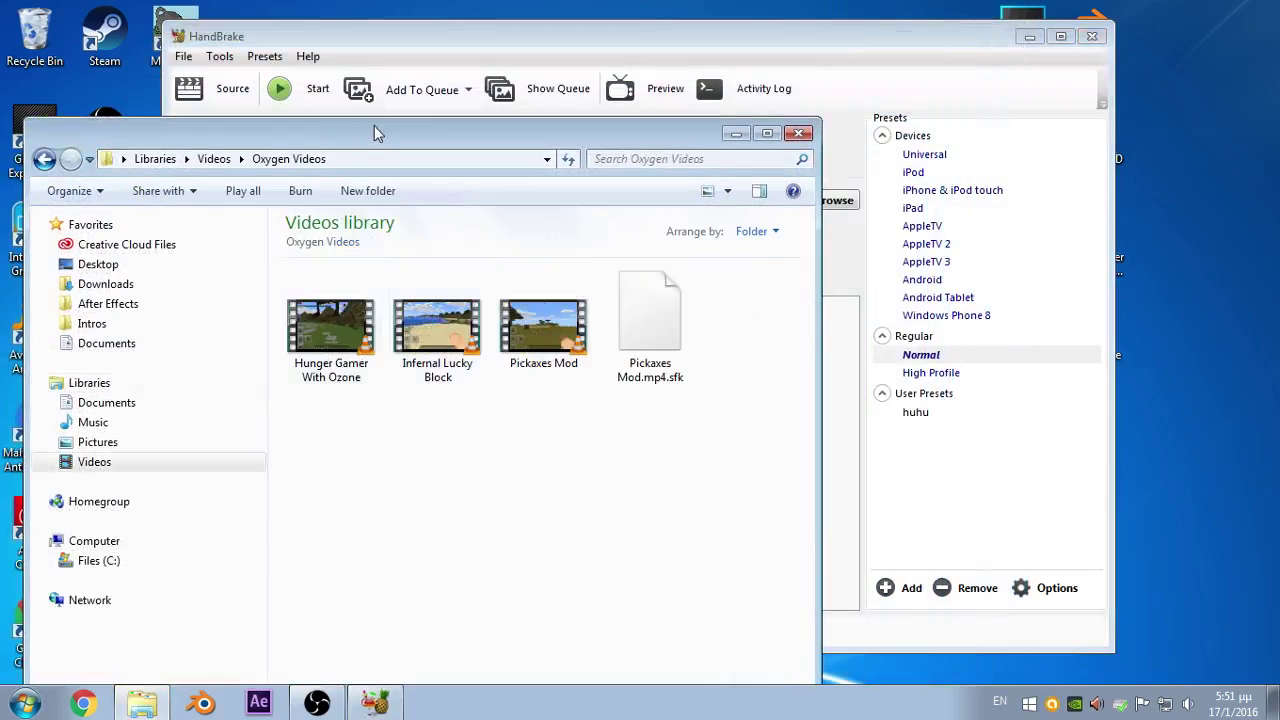
left_click_drag(371, 143, 333, 117)
left_click_drag(497, 117, 307, 140)
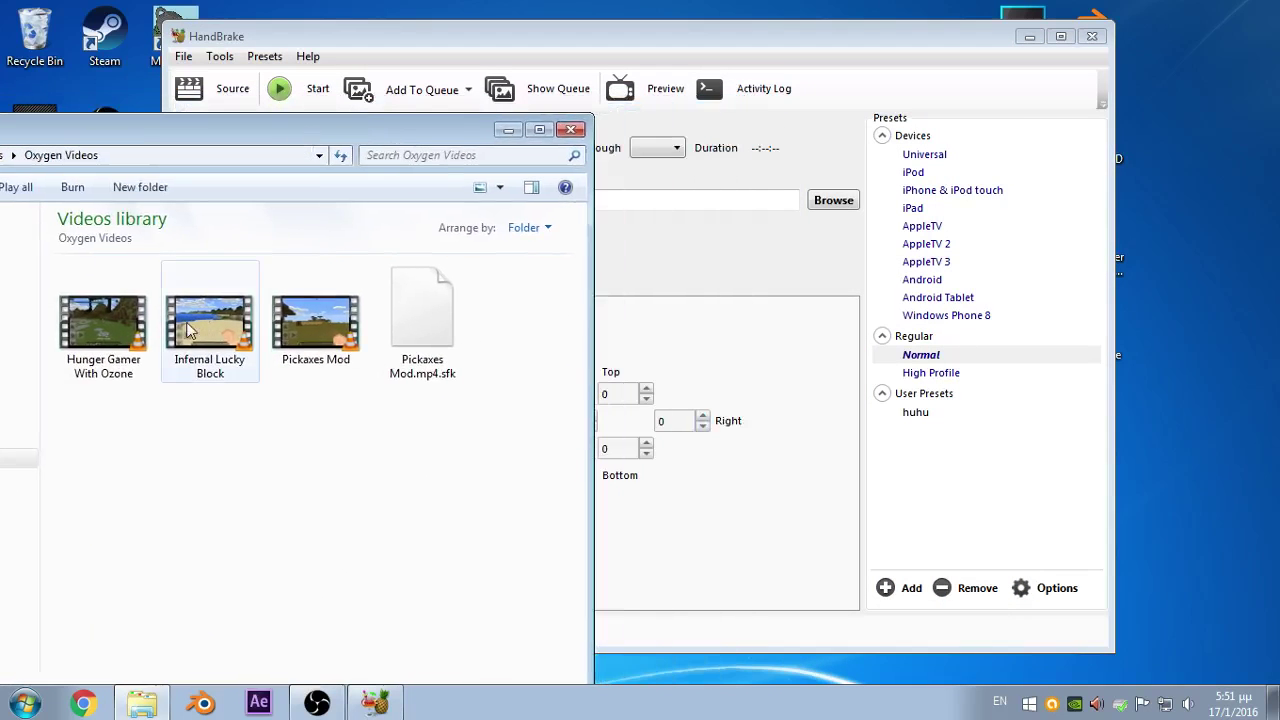
Load the Pickaxes Mod video into HandBrake as the source and close the folder window.
left_click(315, 335)
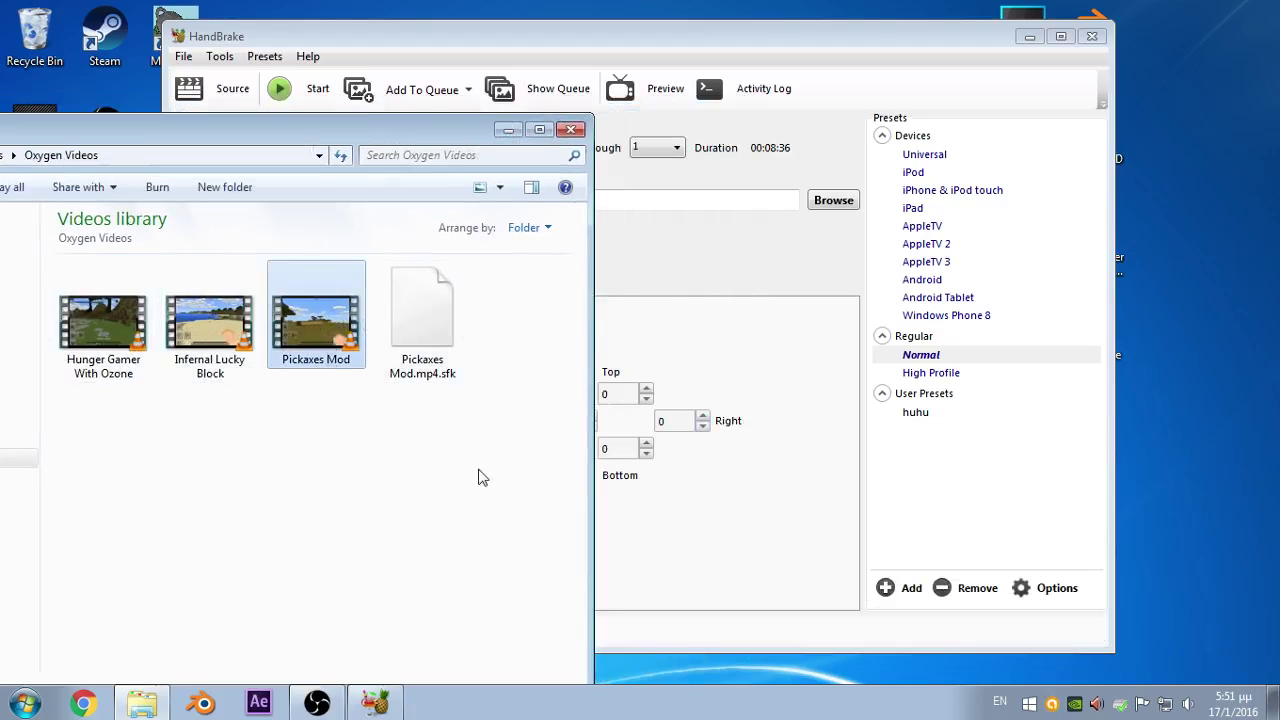
left_click(571, 129)
left_click(565, 44)
left_click_drag(565, 44, 534, 55)
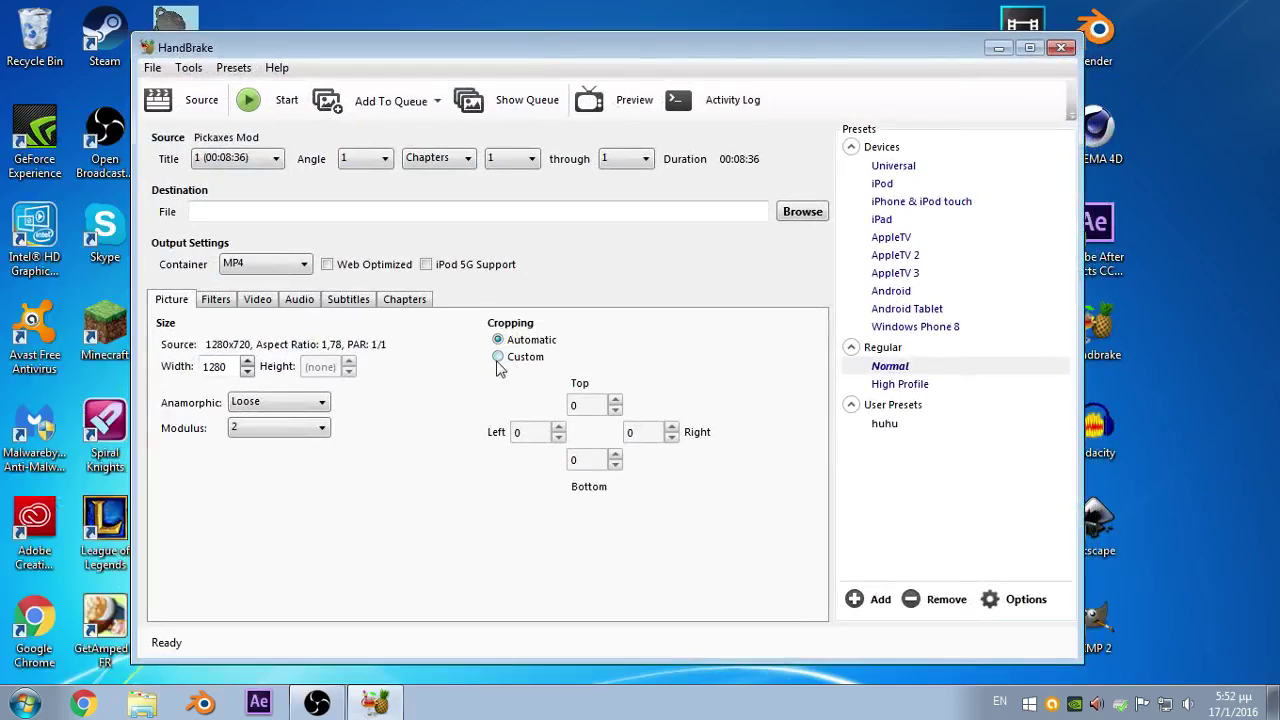
Set the picture cropping to Custom, leaving the top and bottom crop at 0 and the container as MP4.
left_click(499, 358)
left_click(596, 405)
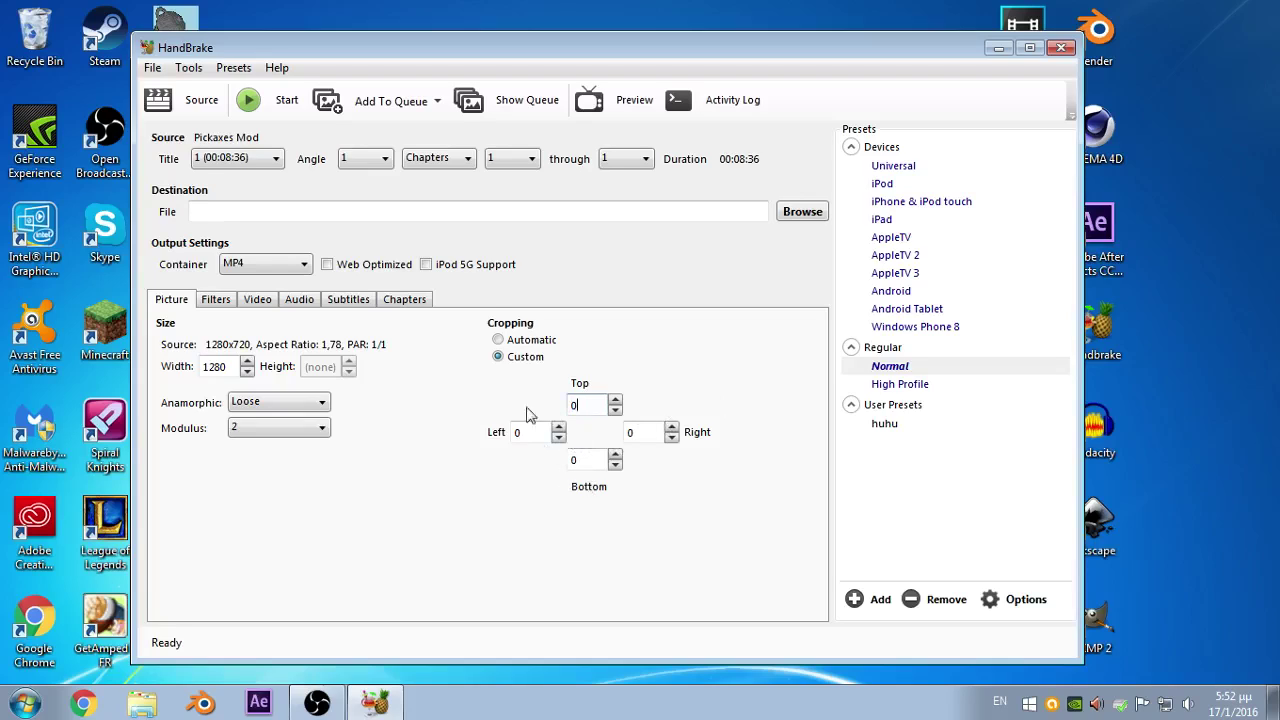
left_click(586, 461)
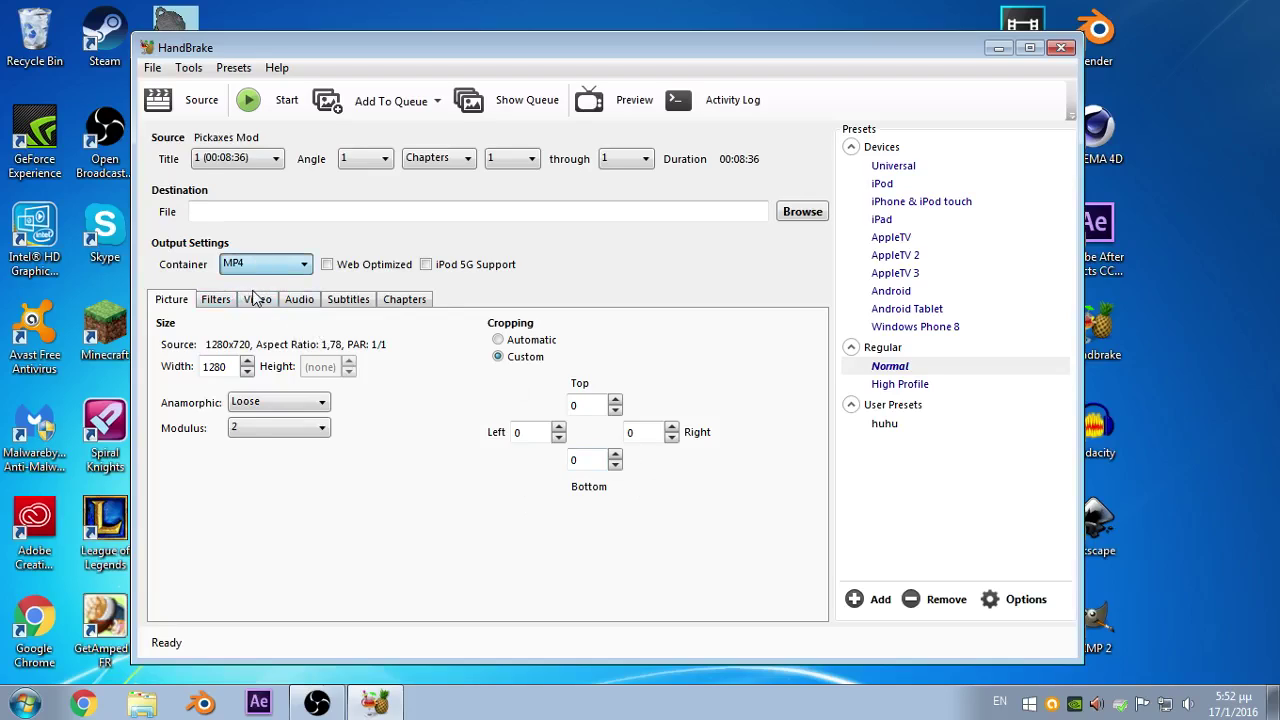
scroll(262, 265, "down", 1)
scroll(252, 287, "up", 1)
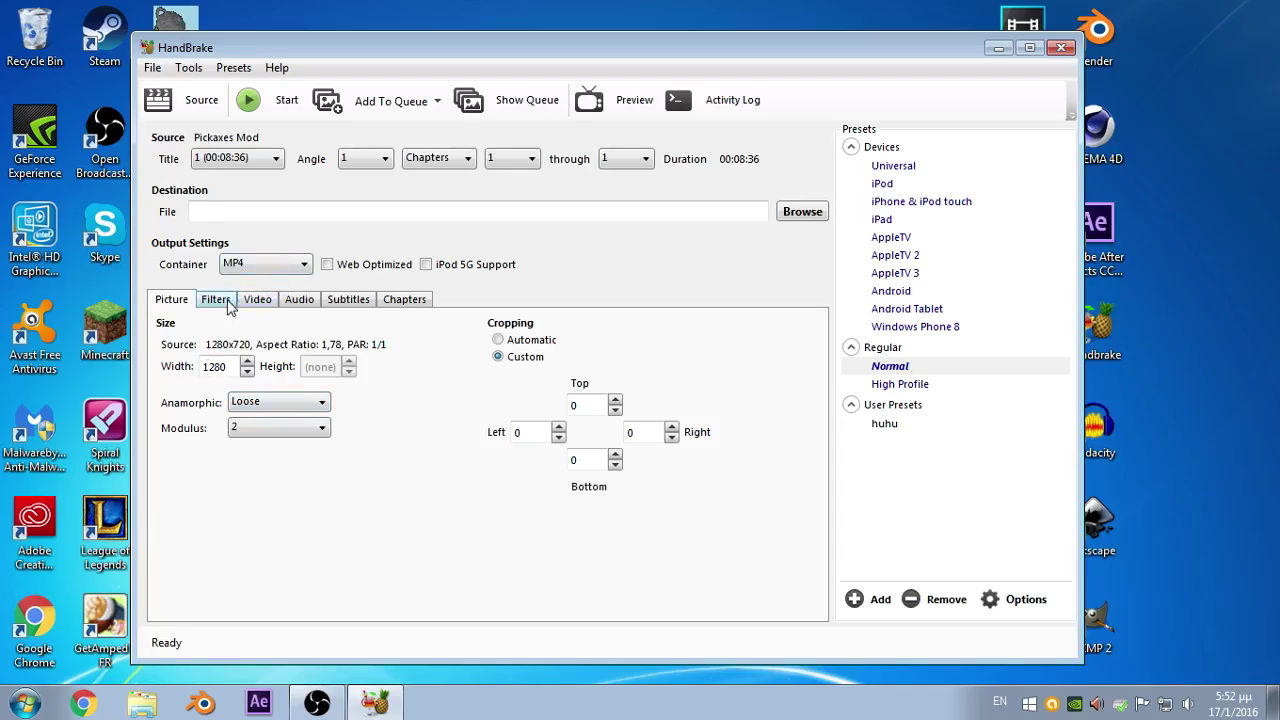
Set the video's constant quality to RF 27.
left_click(228, 307)
left_click(256, 310)
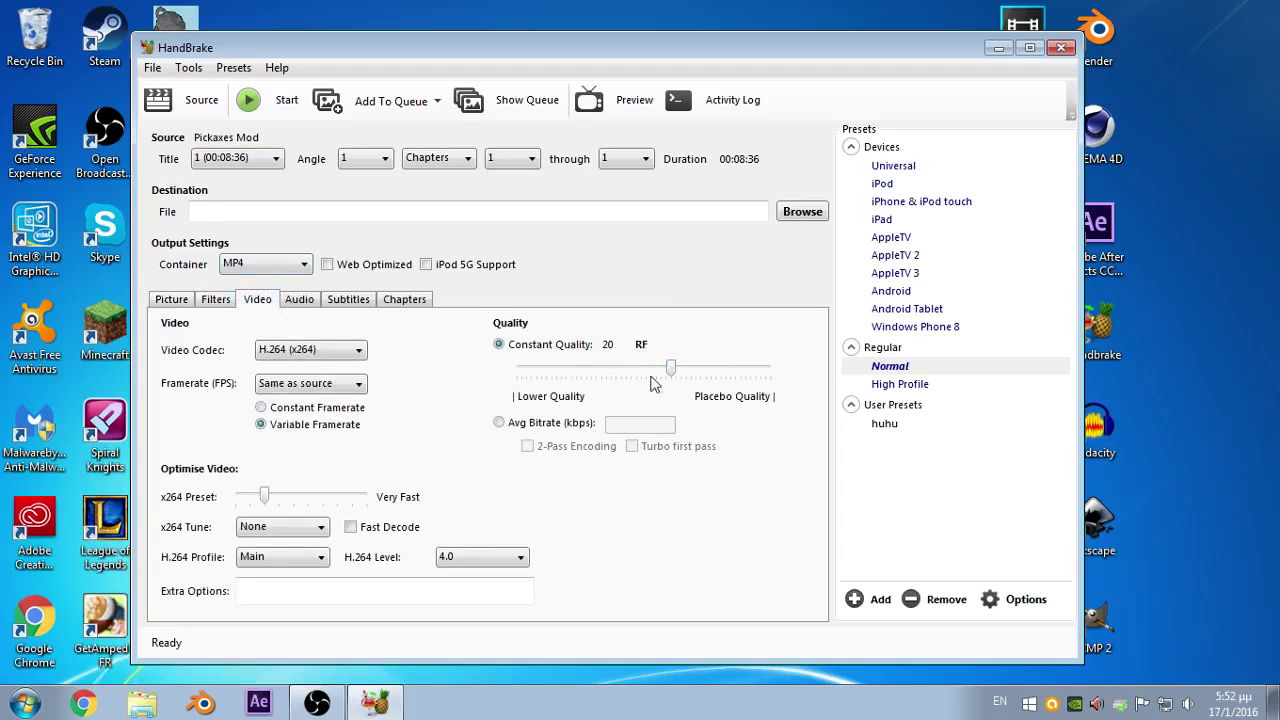
scroll(673, 372, "down", 1)
left_click_drag(673, 372, 641, 376)
left_click_drag(640, 371, 637, 383)
left_click_drag(637, 371, 782, 371)
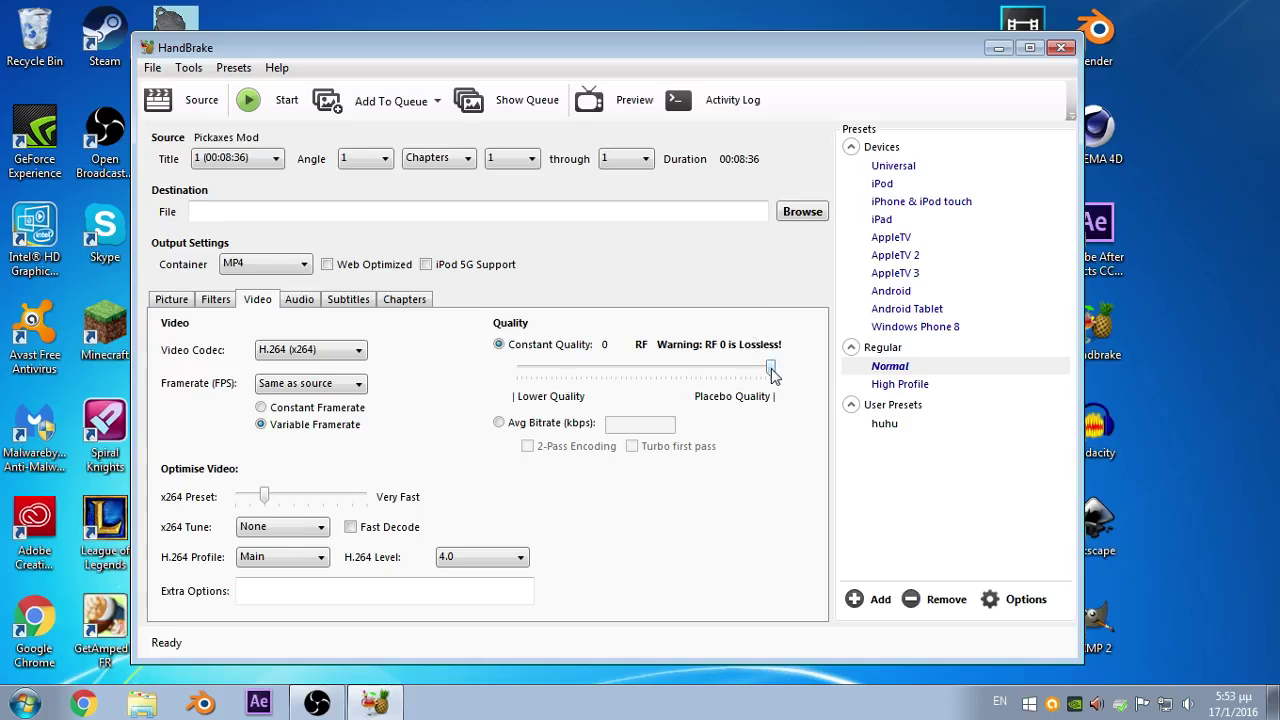
left_click_drag(770, 370, 655, 362)
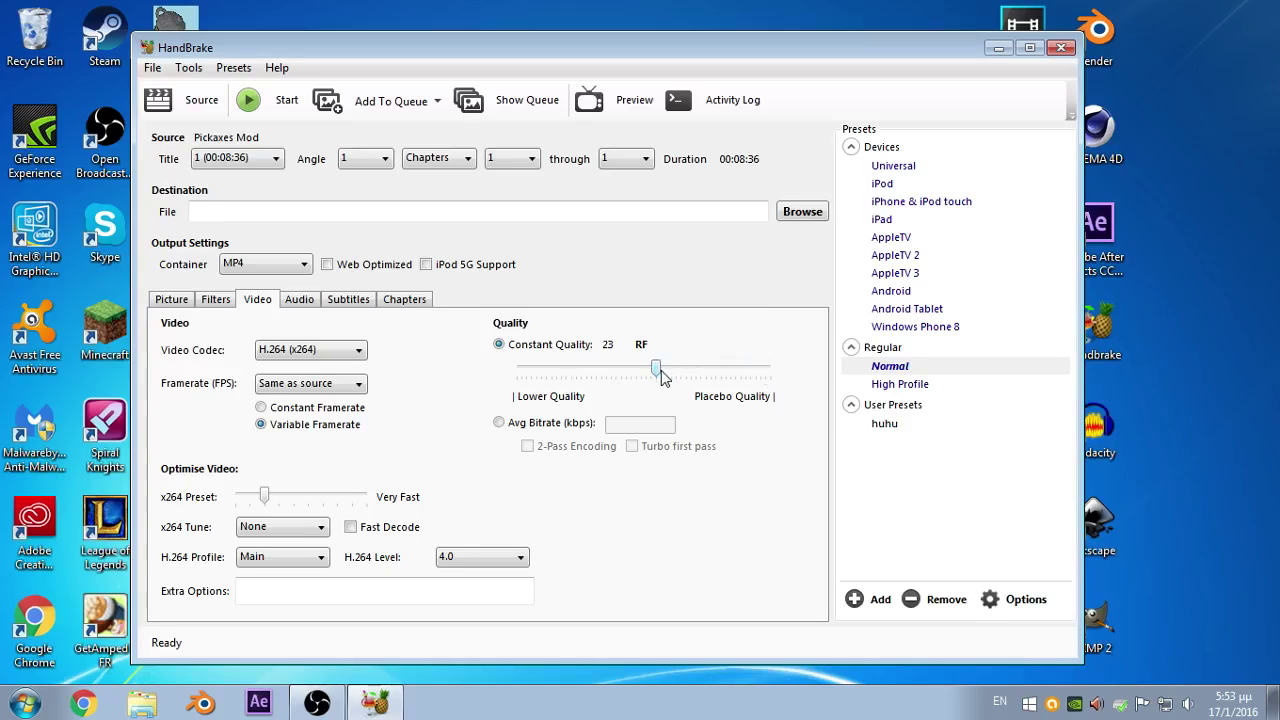
left_click_drag(659, 375, 655, 376)
left_click_drag(652, 372, 636, 373)
Try the x264 preset across its range from Ultrafast to the slowest setting and return it to Very Fast.
left_click_drag(367, 497, 214, 505)
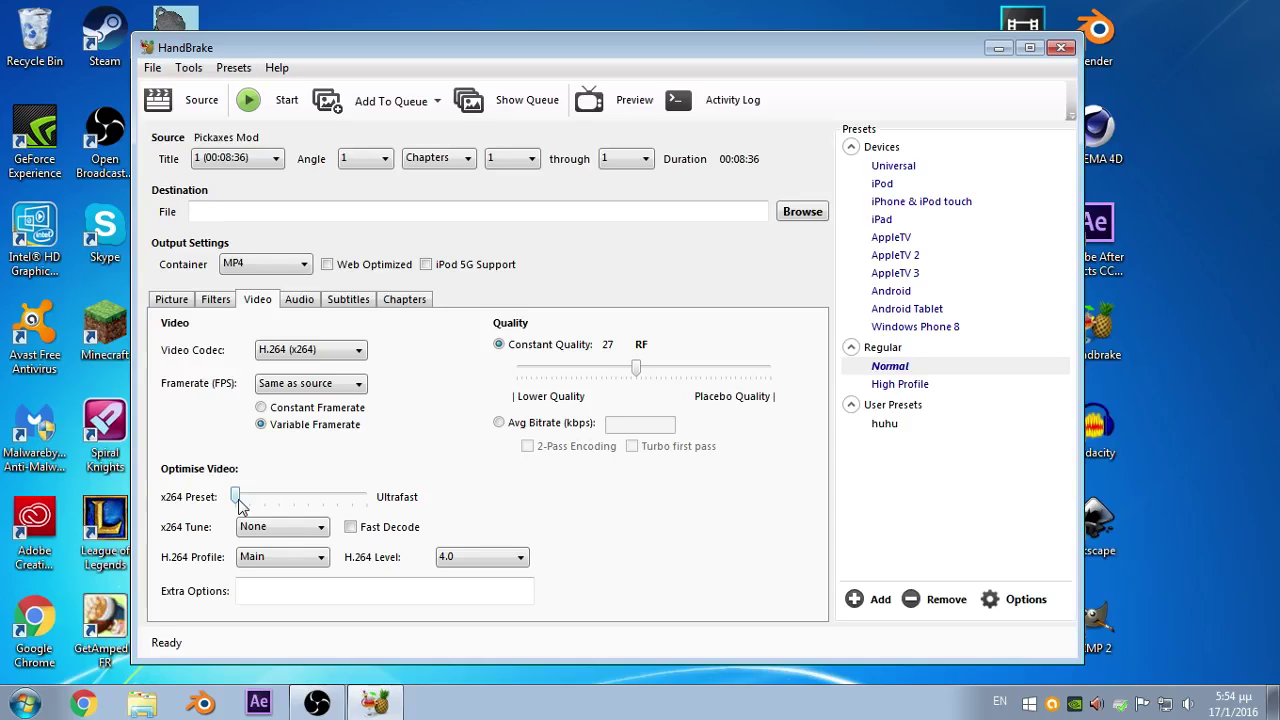
mouse_move(242, 504)
left_mouse_down()
mouse_move(264, 497)
mouse_move(240, 496)
left_mouse_up()
left_click_drag(236, 499, 396, 486)
left_click_drag(368, 477, 264, 494)
mouse_move(265, 498)
left_mouse_down()
mouse_move(290, 496)
mouse_move(266, 502)
left_mouse_up()
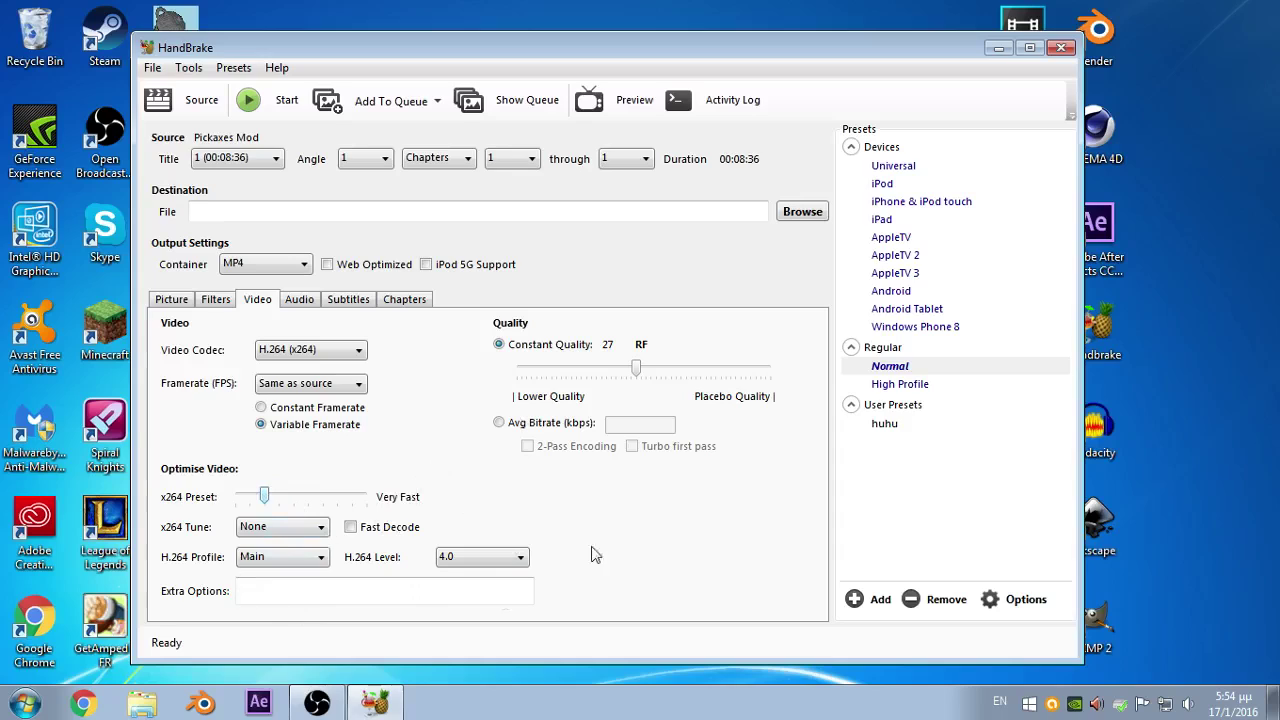
Set the audio track's mixdown to Stereo and its bitrate to 256.
left_click(301, 306)
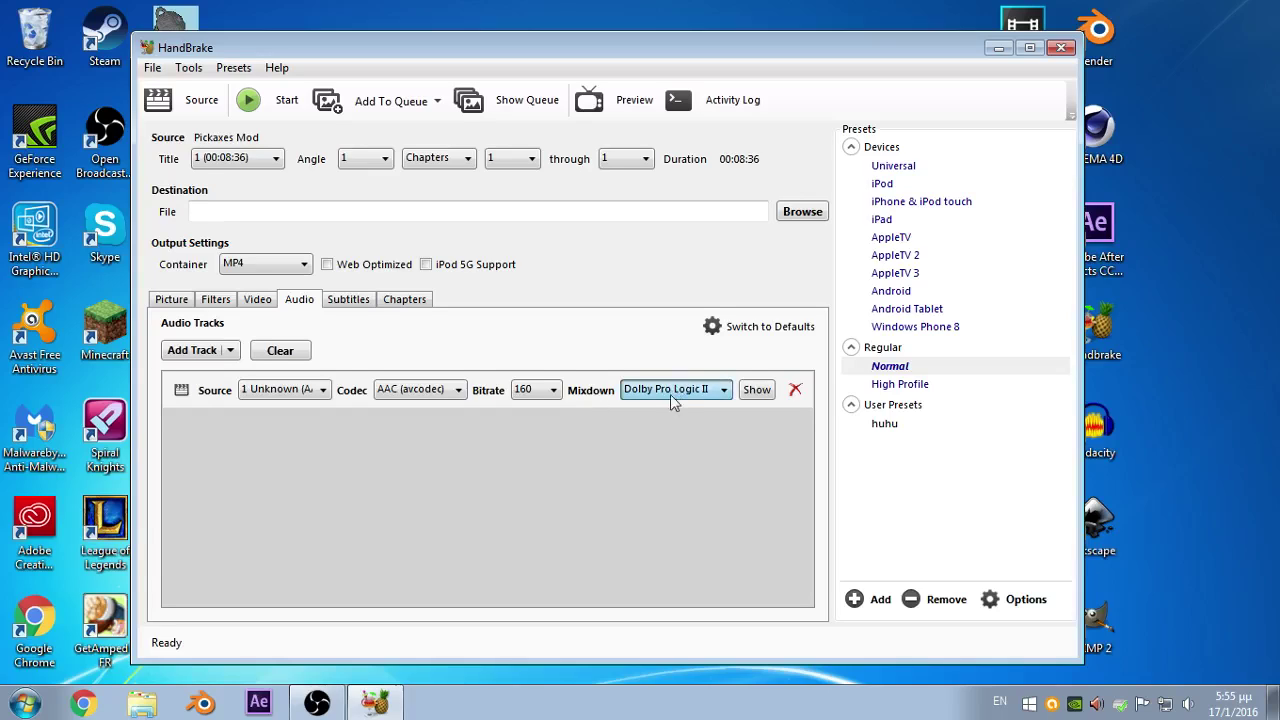
left_click(645, 481)
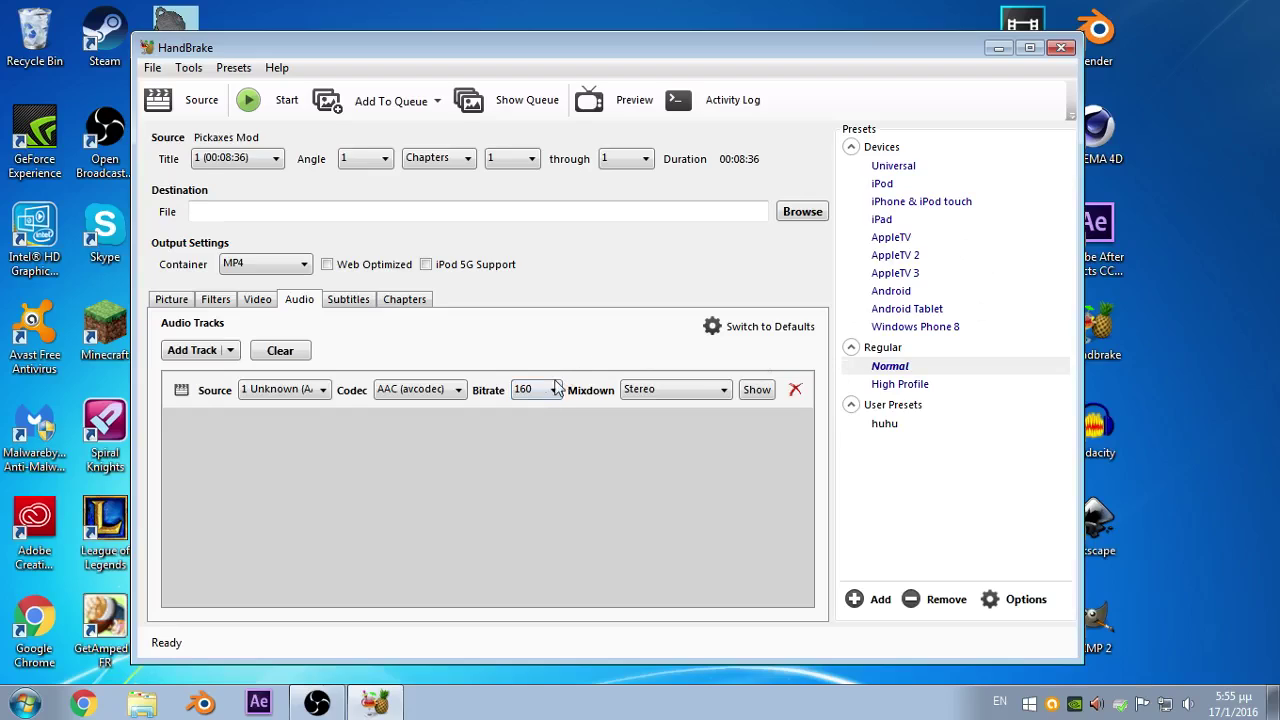
left_click(556, 394)
key("Down")
key("Down")
key("Down")
left_click(556, 394)
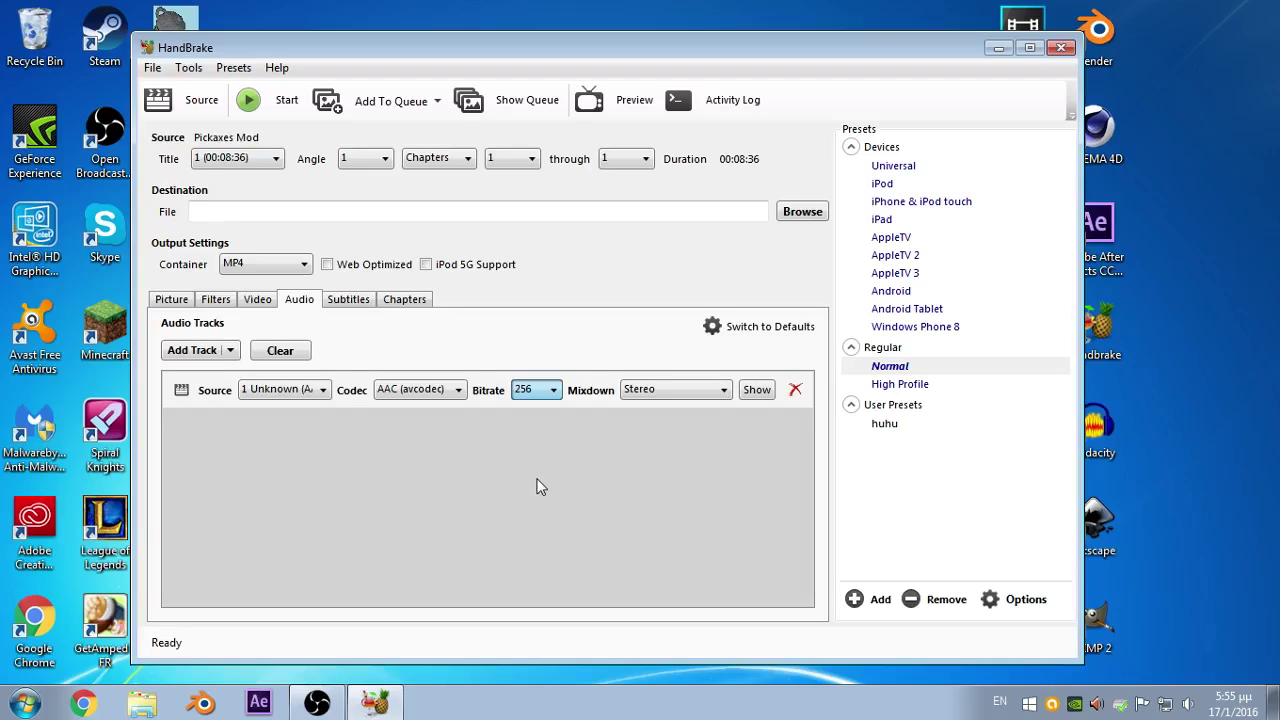
left_click(594, 342)
Review the subtitle, chapter, picture and filter settings, and try a higher constant video quality before returning it to RF 27.
left_click(350, 300)
left_click(403, 300)
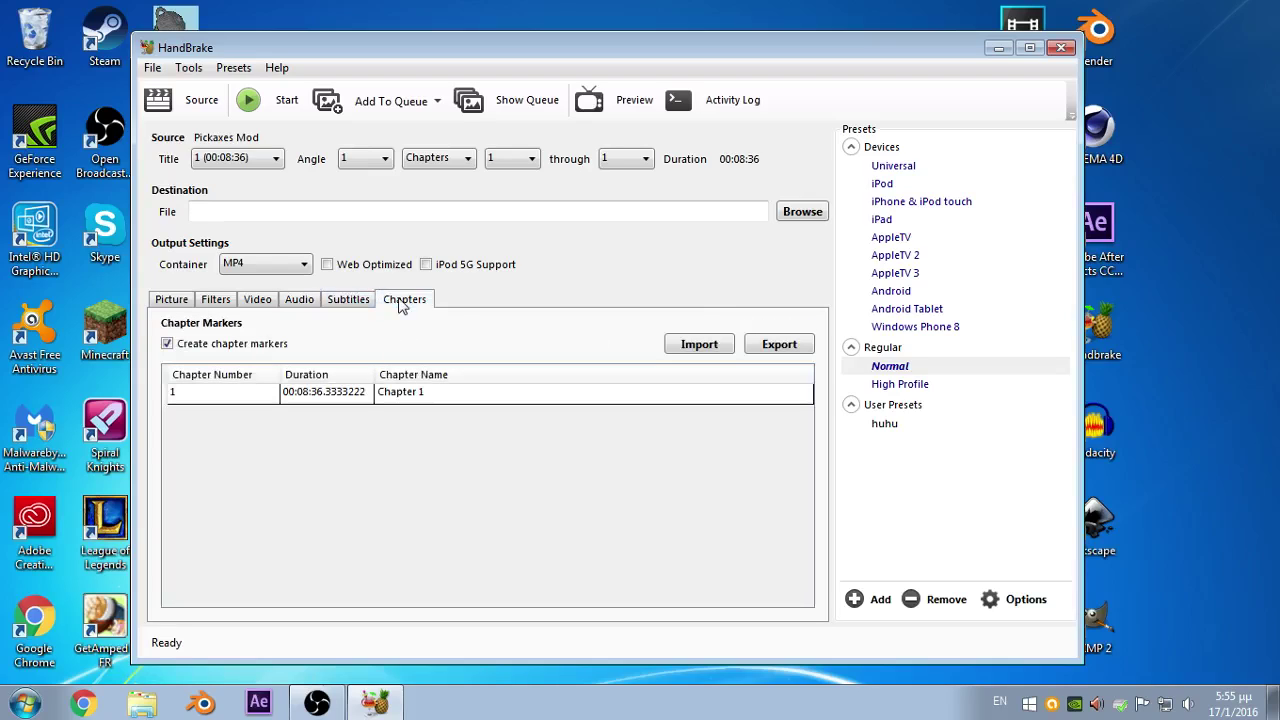
left_click(185, 300)
left_click(214, 300)
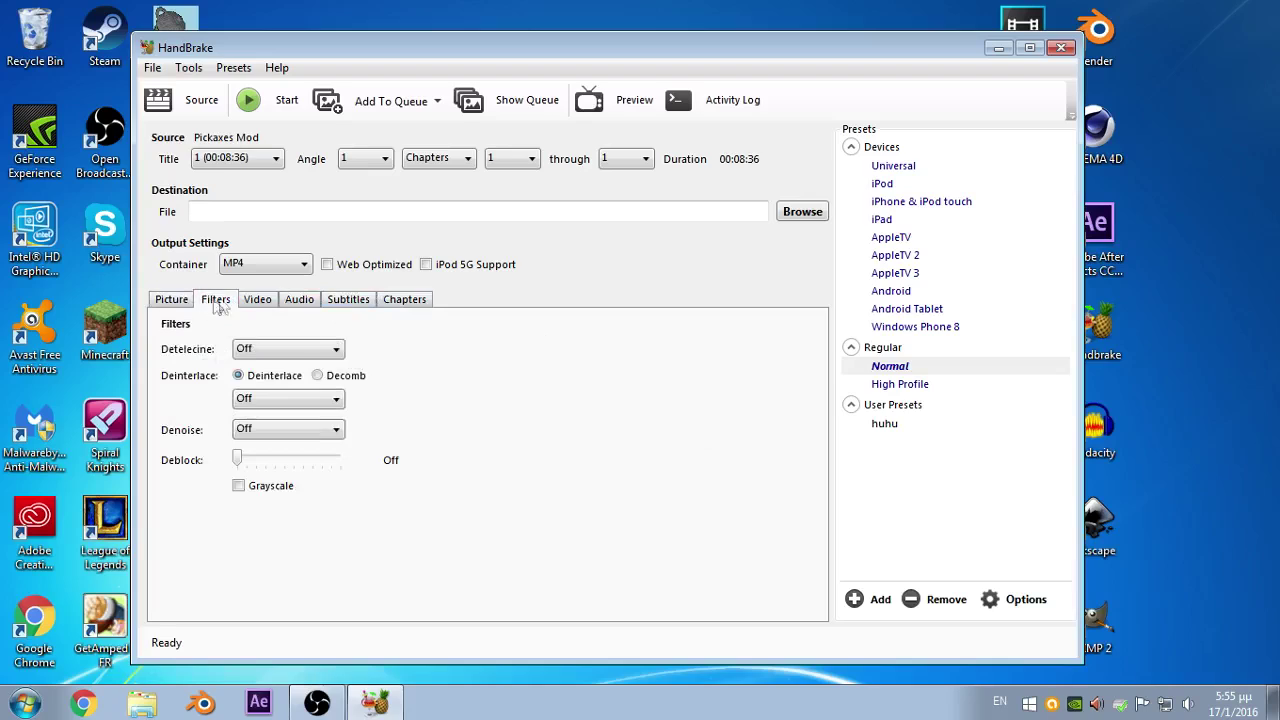
left_click(253, 300)
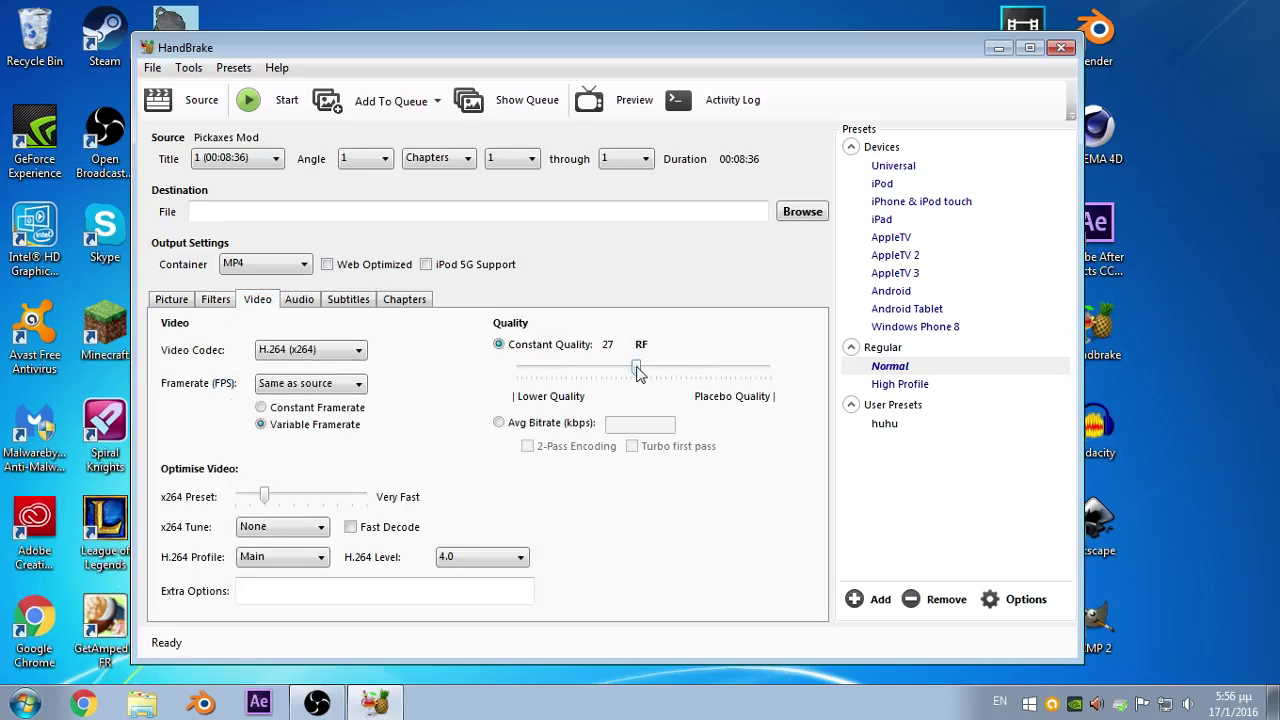
mouse_move(638, 372)
left_mouse_down()
mouse_move(693, 372)
mouse_move(517, 372)
mouse_move(673, 370)
mouse_move(632, 378)
mouse_move(635, 367)
left_mouse_up()
left_click_drag(640, 370, 670, 369)
left_click_drag(670, 370, 636, 367)
Set the destination file to youtube tutorial.mp4 on the Desktop.
left_click(806, 216)
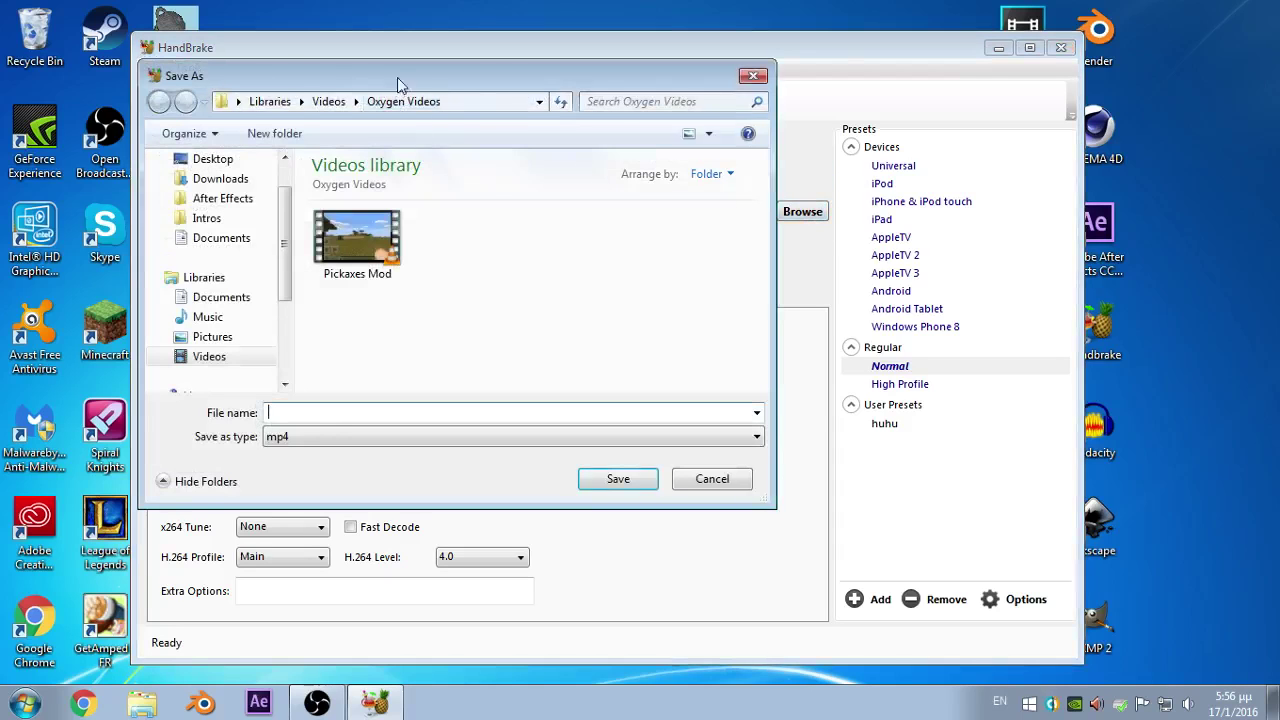
left_click_drag(397, 77, 525, 82)
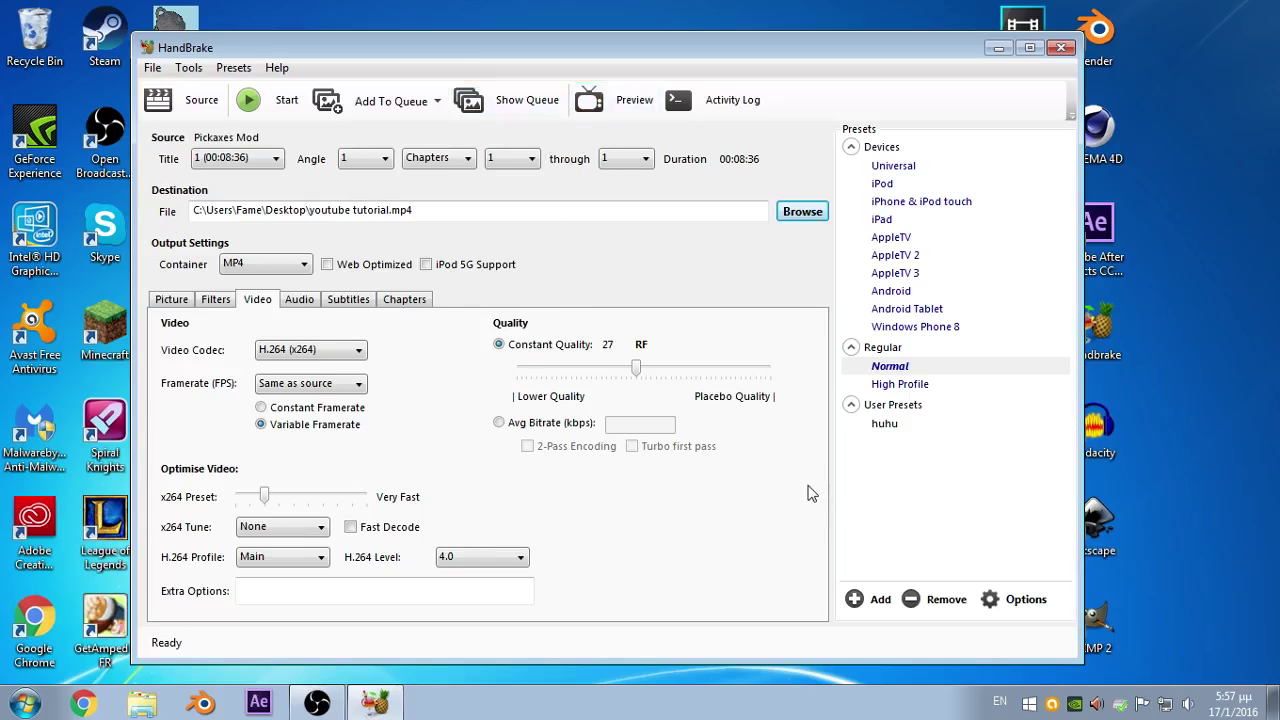
left_click_drag(600, 46, 830, 23)
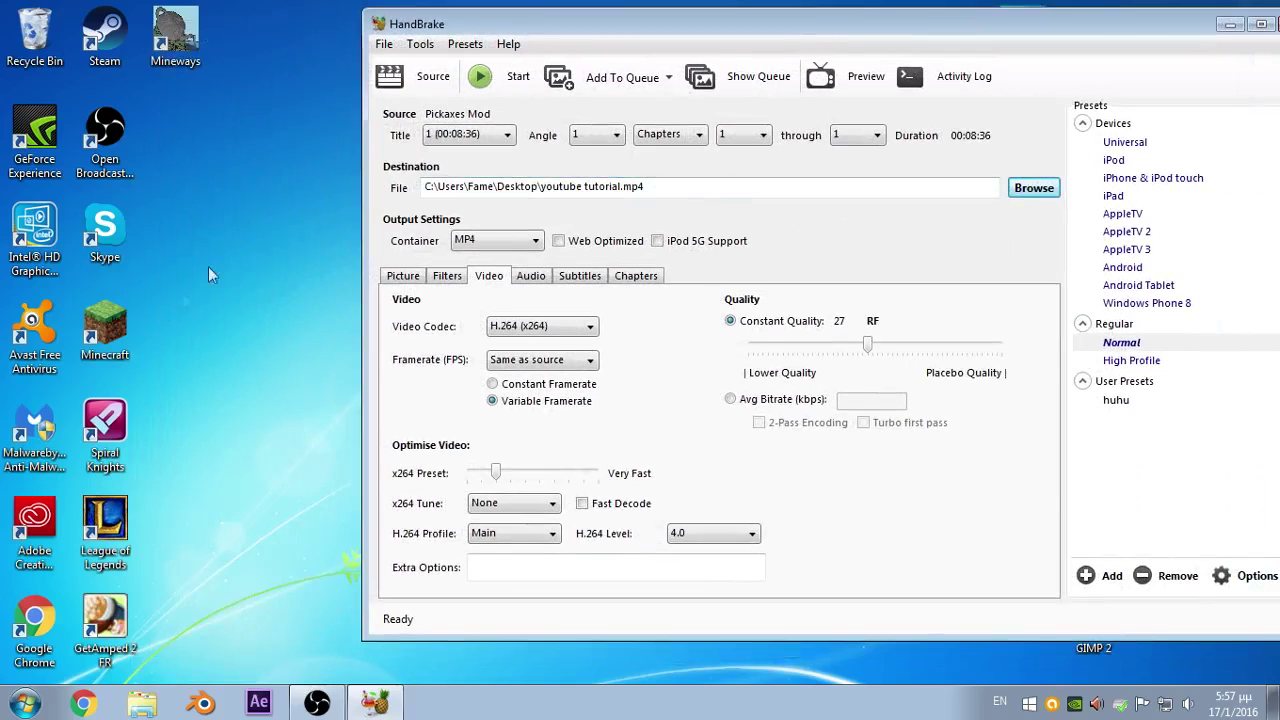
left_click_drag(617, 37, 427, 42)
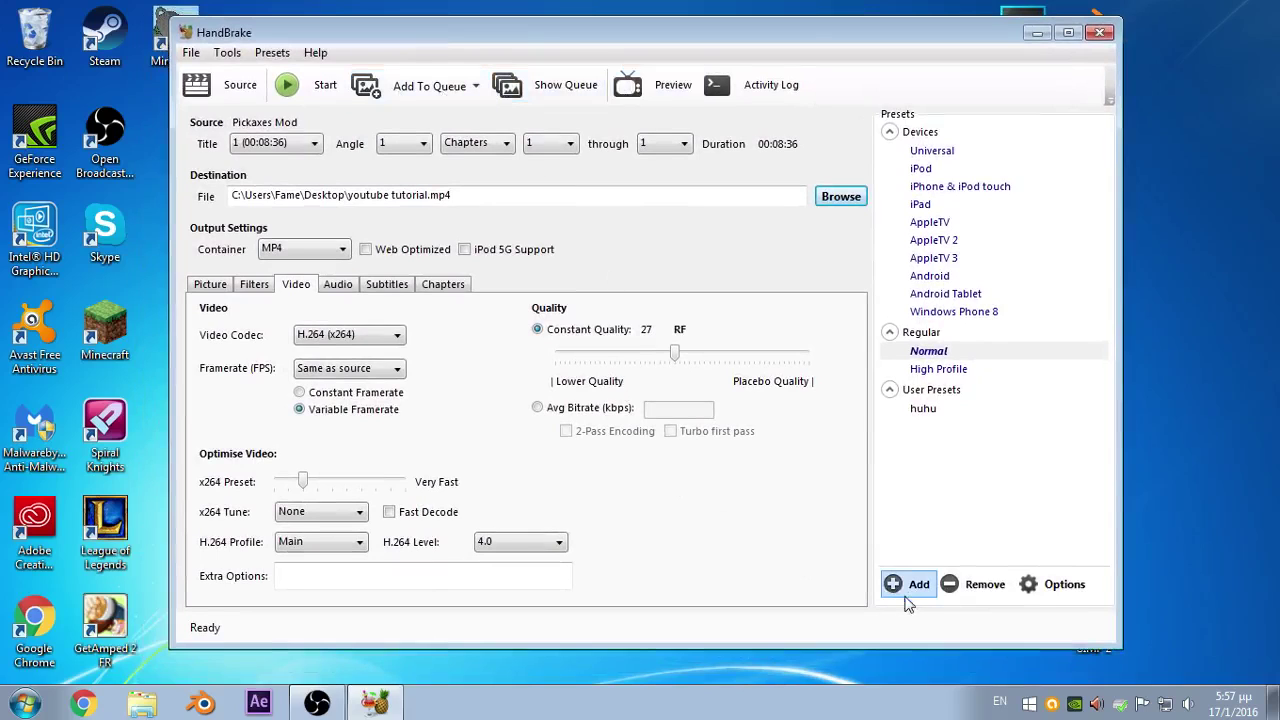
Save the current settings as a new user preset named YouTube Best with a custom maximum picture size of 1280 x 720.
left_click(913, 588)
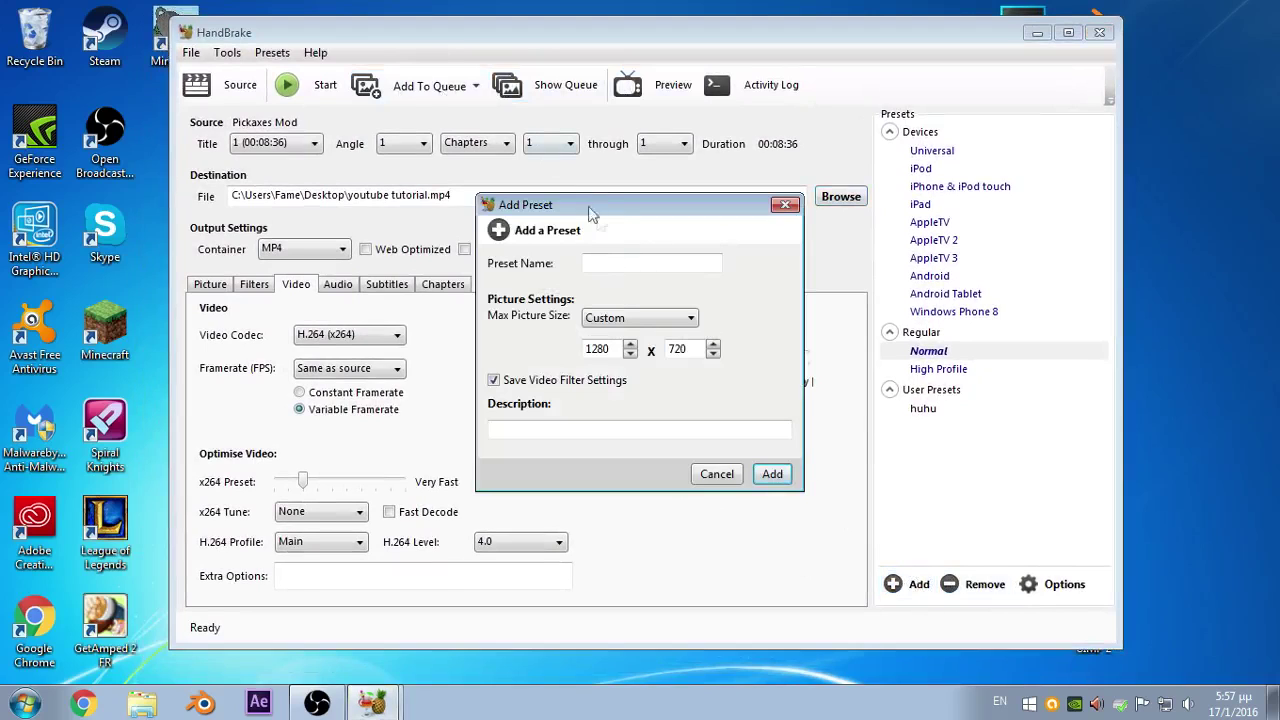
left_click(602, 263)
type("You")
type("T")
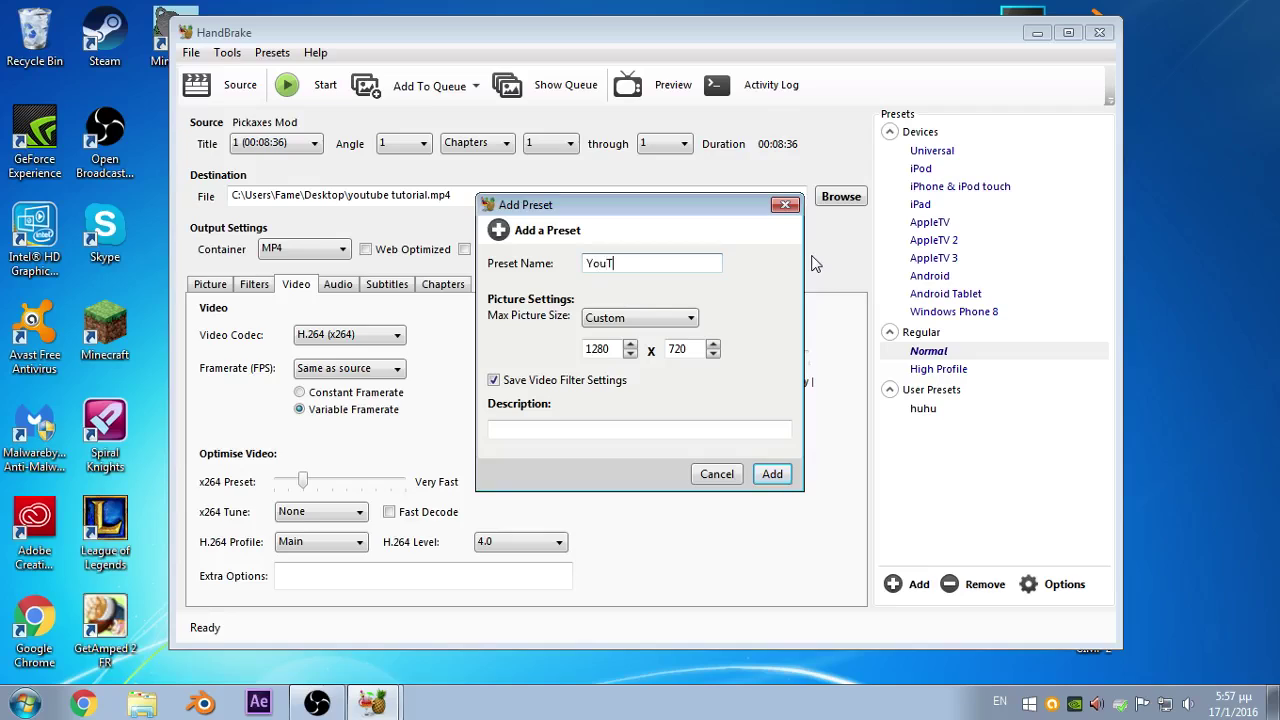
type("ube Best")
left_click(771, 475)
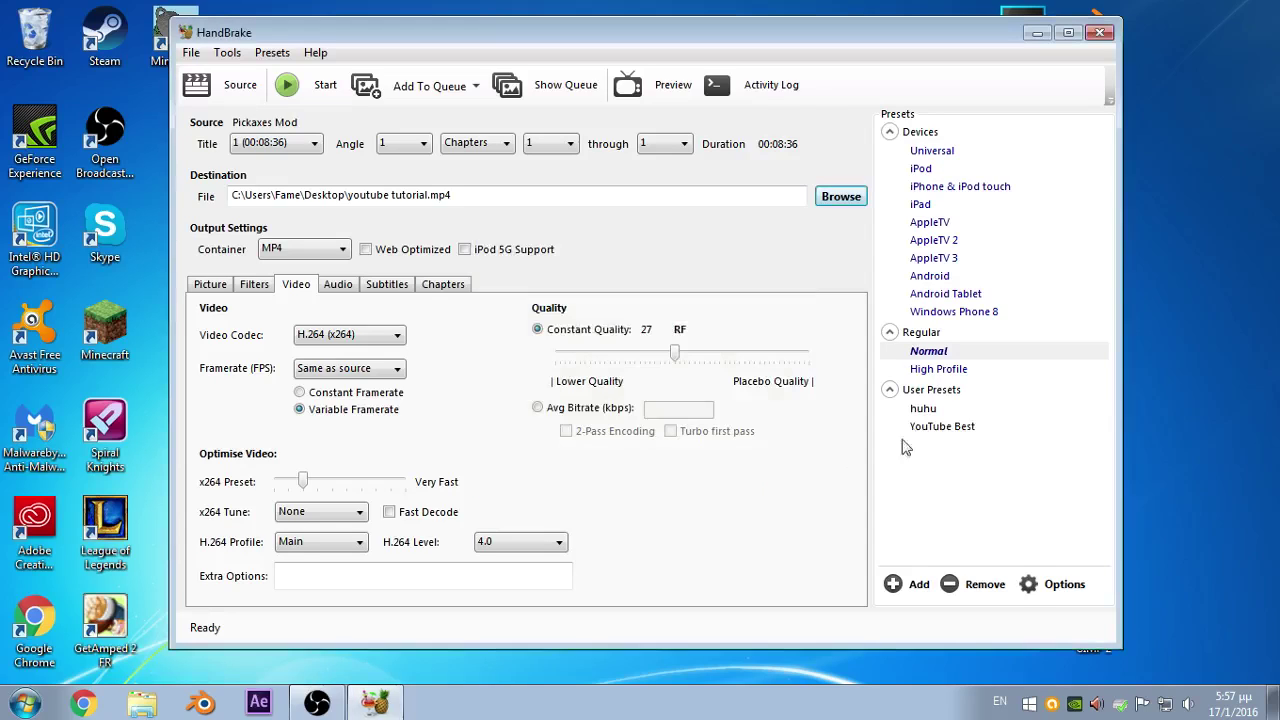
Compare the user presets huhu and YouTube Best, leaving YouTube Best selected.
left_click(935, 428)
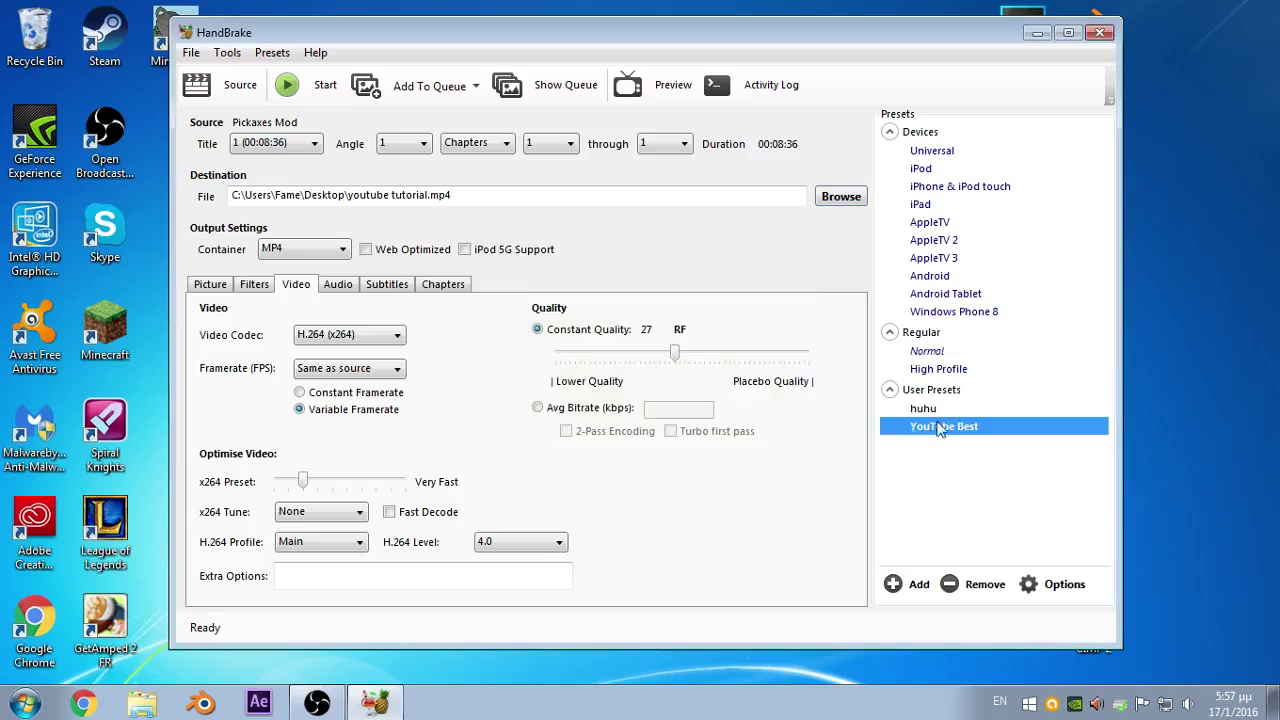
left_click(920, 412)
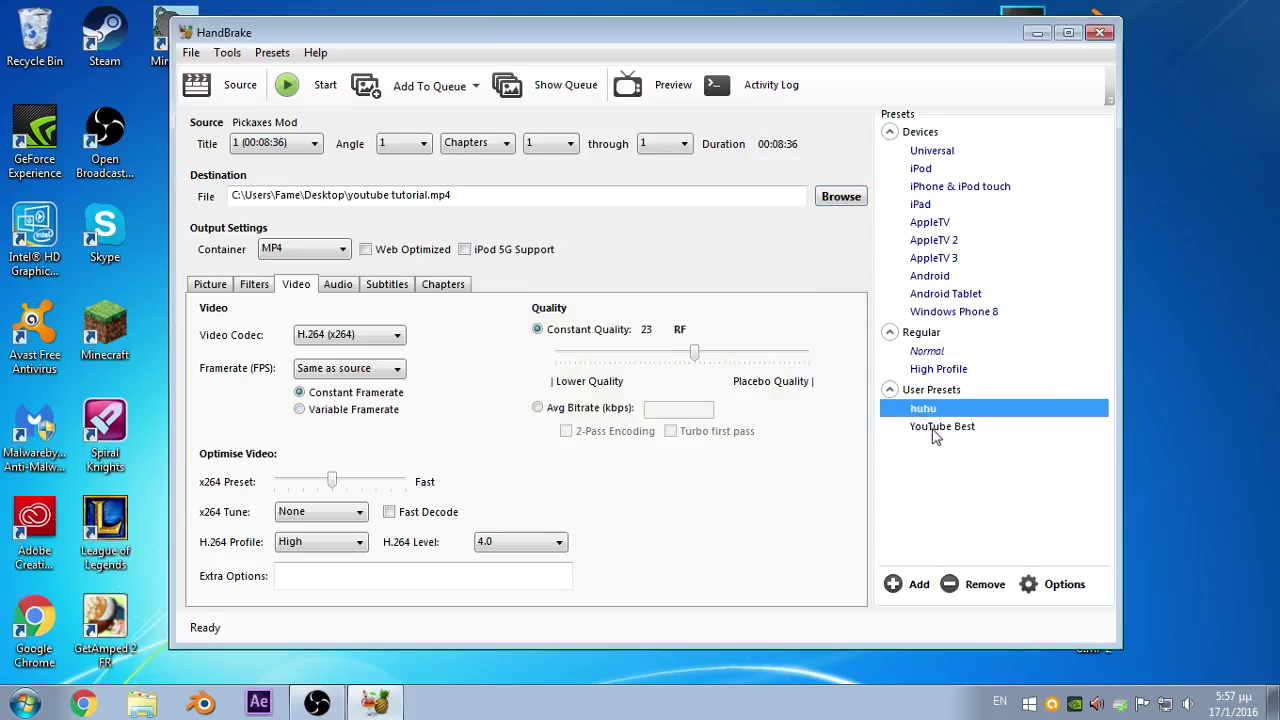
left_click(933, 428)
left_click(926, 410)
left_click(925, 428)
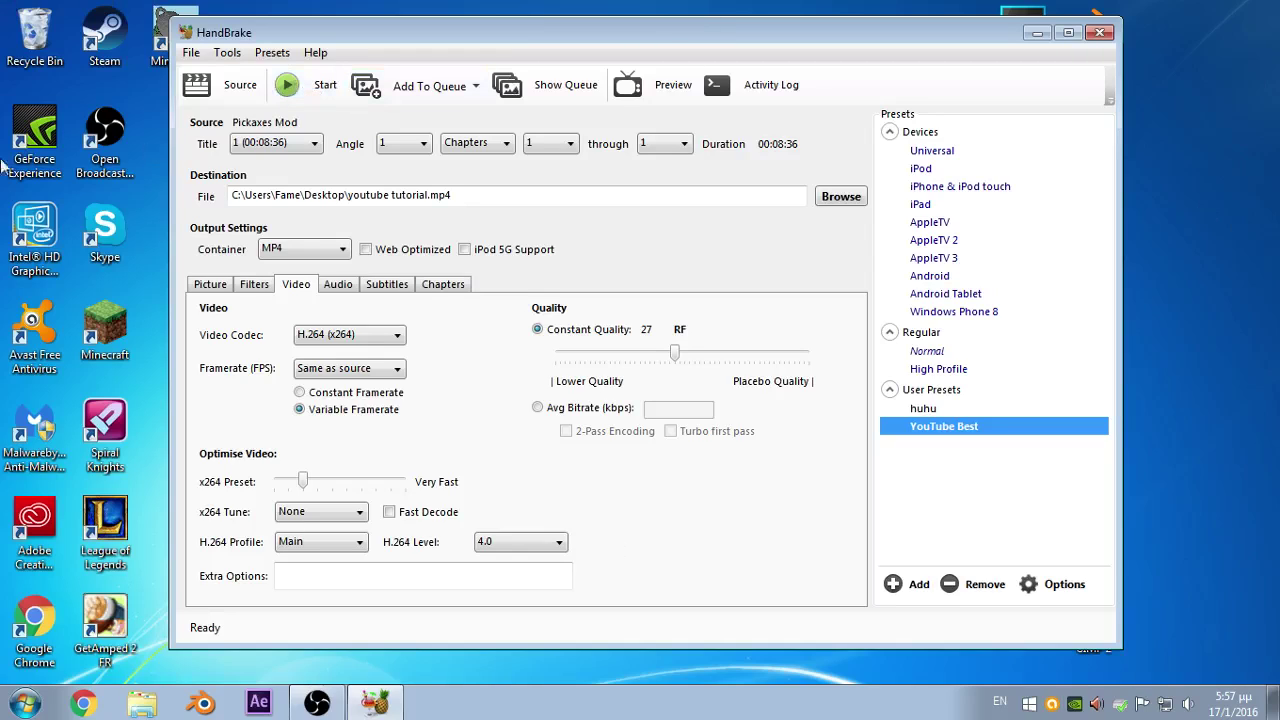
left_click(1037, 33)
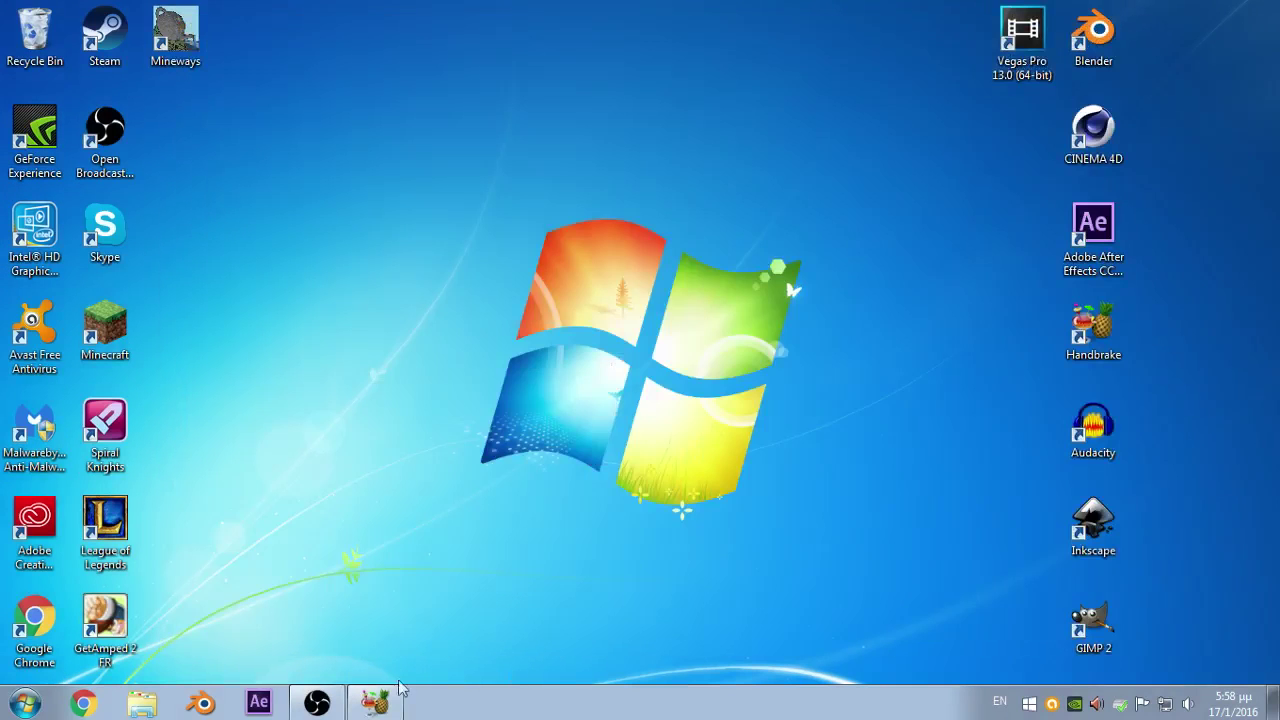
left_click(375, 703)
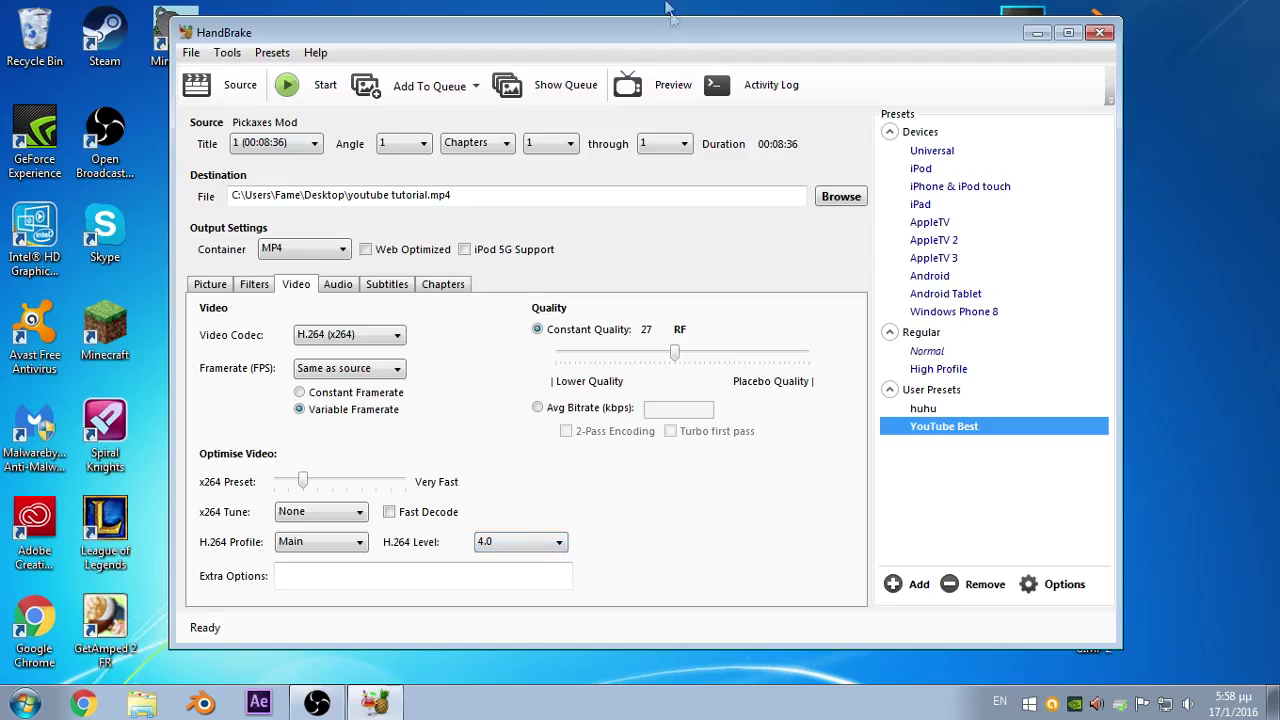
left_click_drag(670, 36, 670, 35)
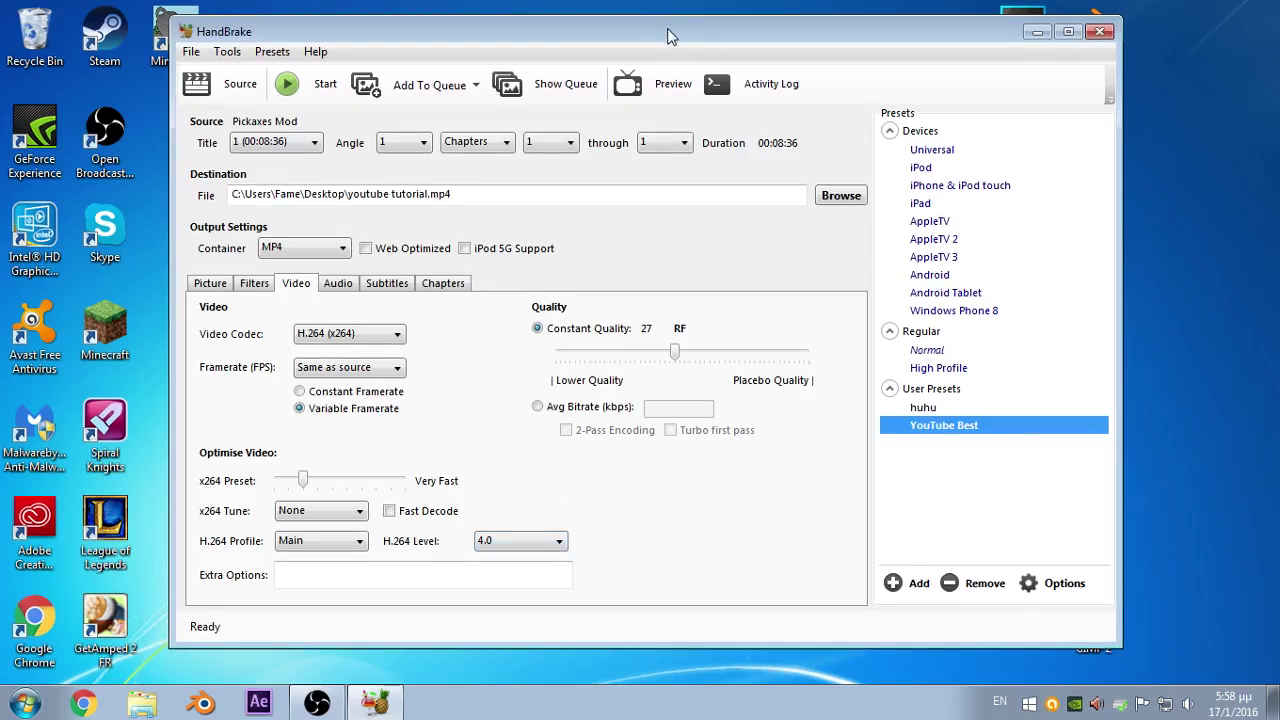